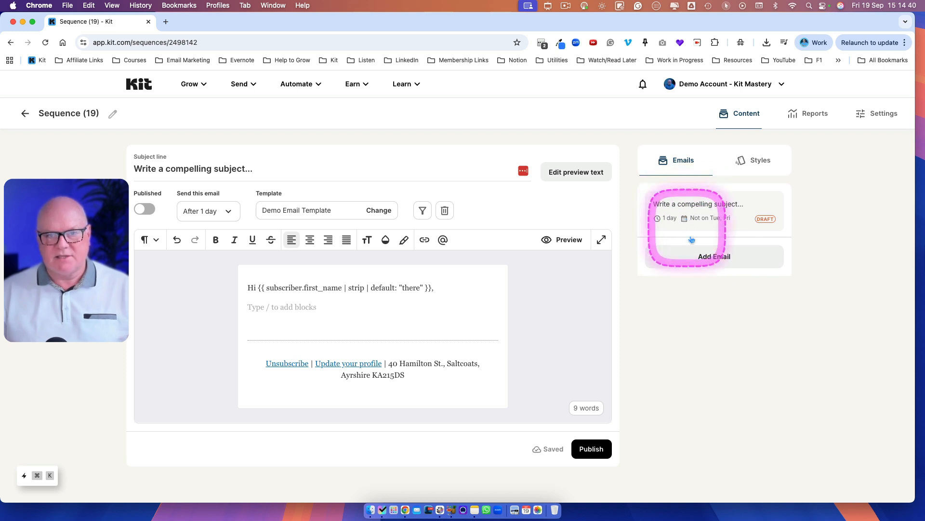
Step: Add four more emails to the sequence
{"action": "left_click", "coordinate": [714, 257]}
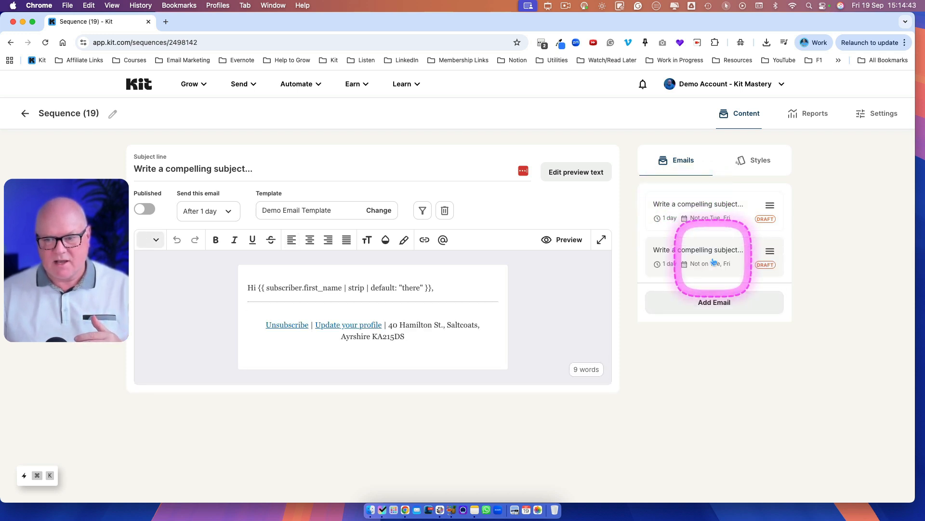
{"action": "left_click", "coordinate": [705, 306]}
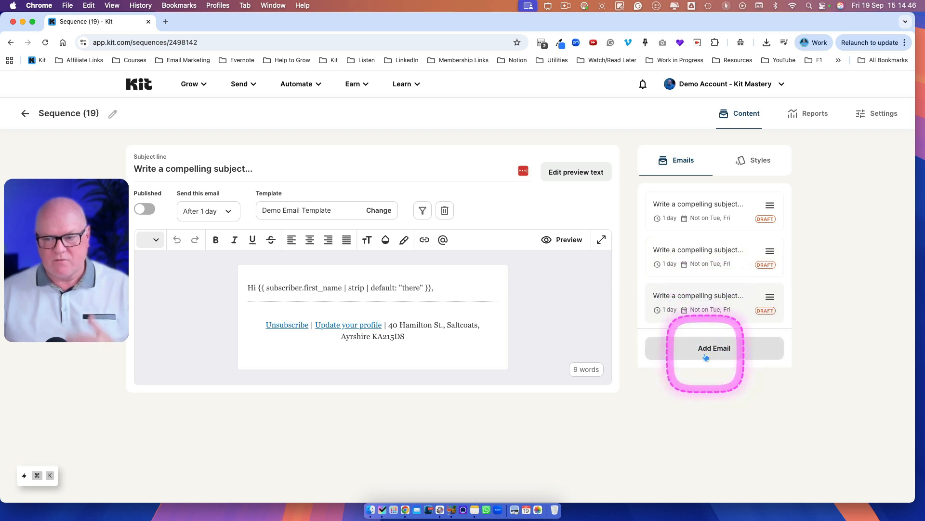
{"action": "left_click", "coordinate": [705, 348]}
{"action": "left_click", "coordinate": [707, 396]}
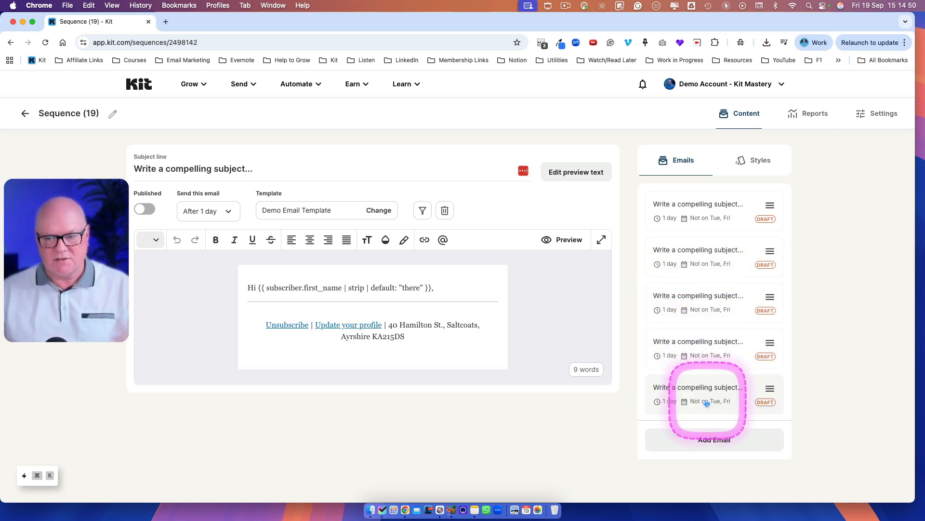
Step: Add a blank line to the fifth email's body and publish that email
{"action": "left_click", "coordinate": [449, 289]}
{"action": "key", "text": "Return"}
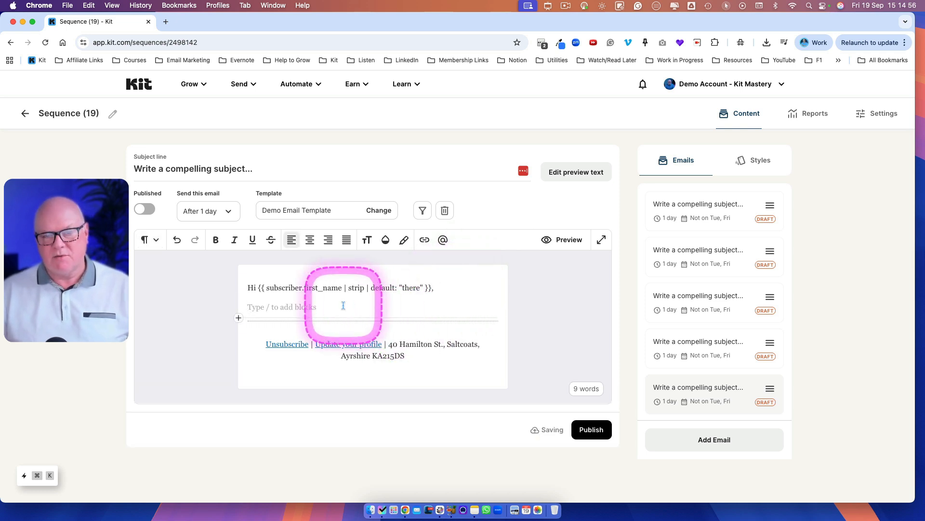
{"action": "left_click", "coordinate": [590, 433]}
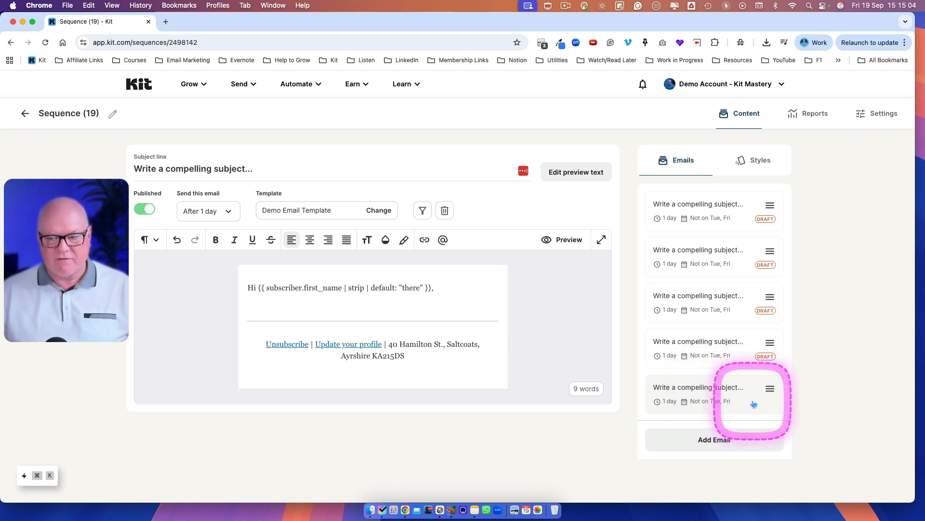
Step: Open the first email and publish it
{"action": "left_click", "coordinate": [735, 208]}
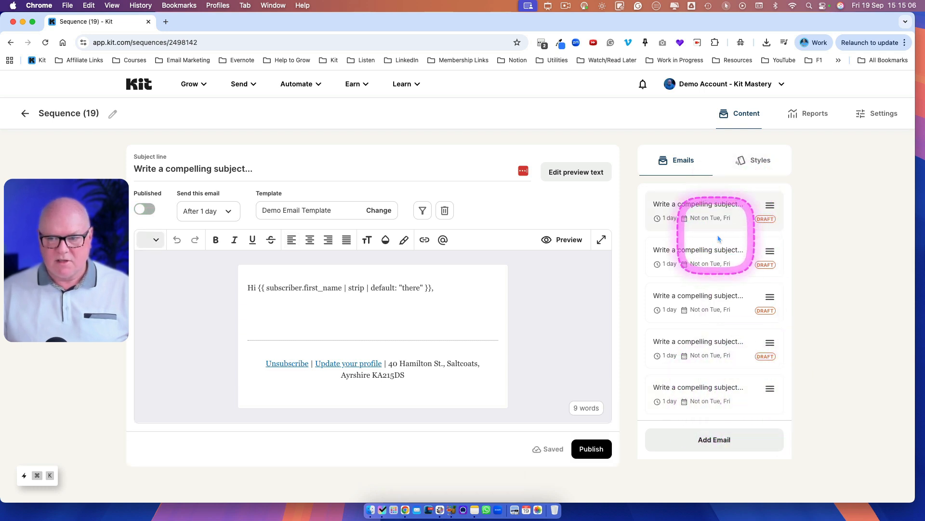
{"action": "left_click", "coordinate": [593, 448]}
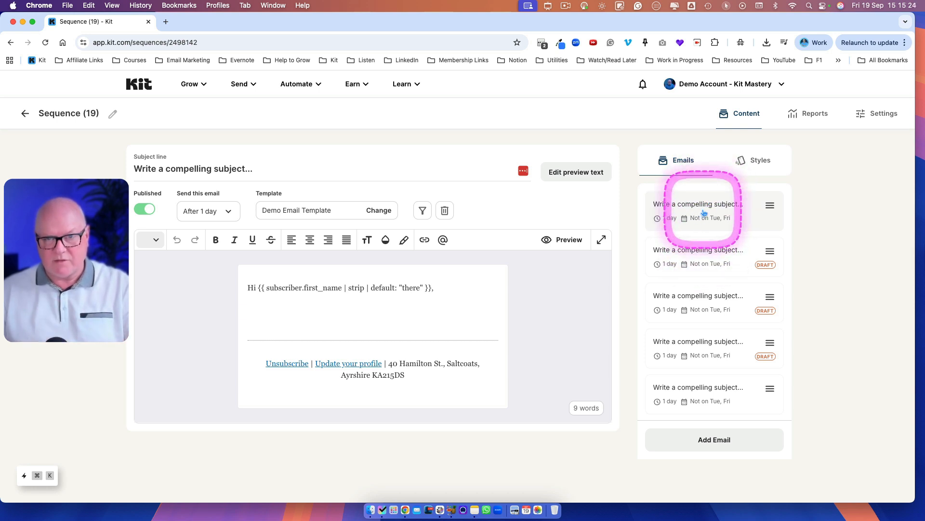
Step: Set the first email's send timing to Immediately by lowering the delay to 0
{"action": "left_click", "coordinate": [704, 257]}
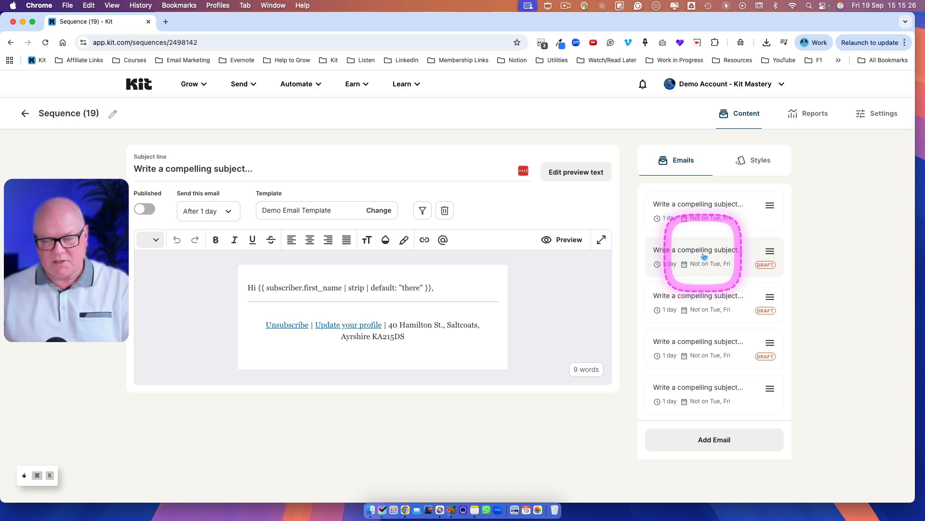
{"action": "left_click", "coordinate": [712, 295]}
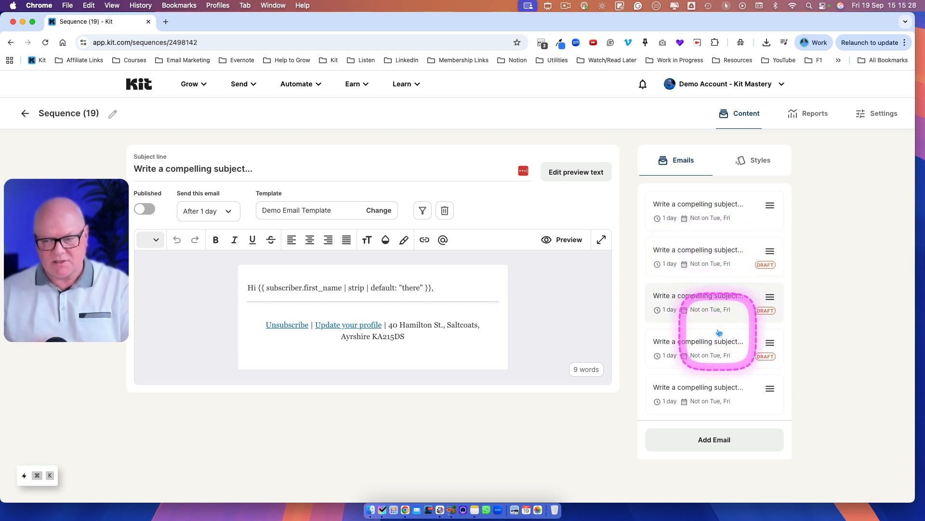
{"action": "left_click", "coordinate": [708, 216]}
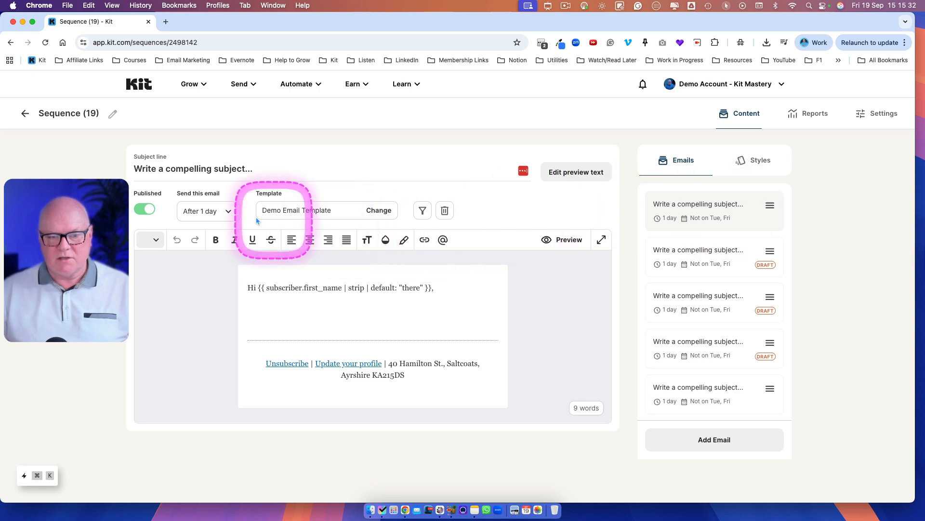
{"action": "left_click", "coordinate": [231, 215]}
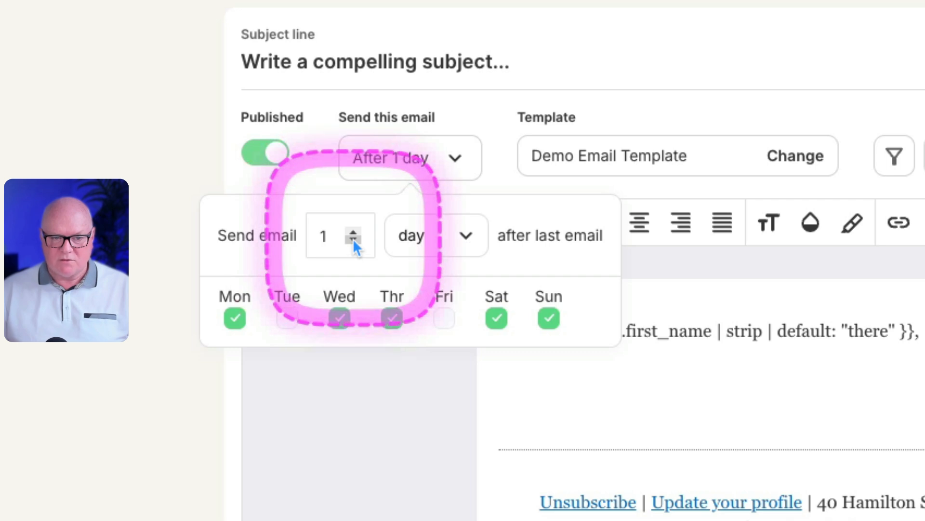
{"action": "left_click", "coordinate": [352, 240]}
{"action": "left_click", "coordinate": [424, 179]}
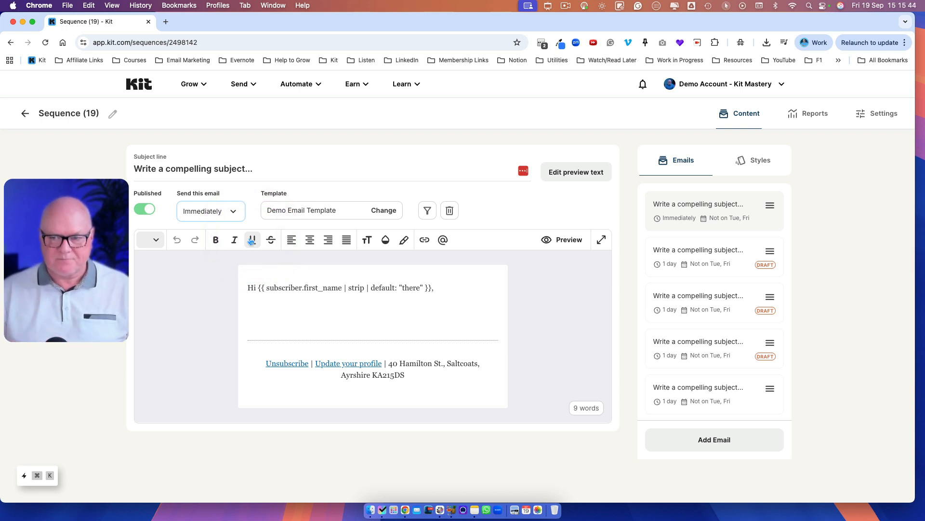
Step: Set the second email to send 2 days after the last email
{"action": "left_click", "coordinate": [703, 261]}
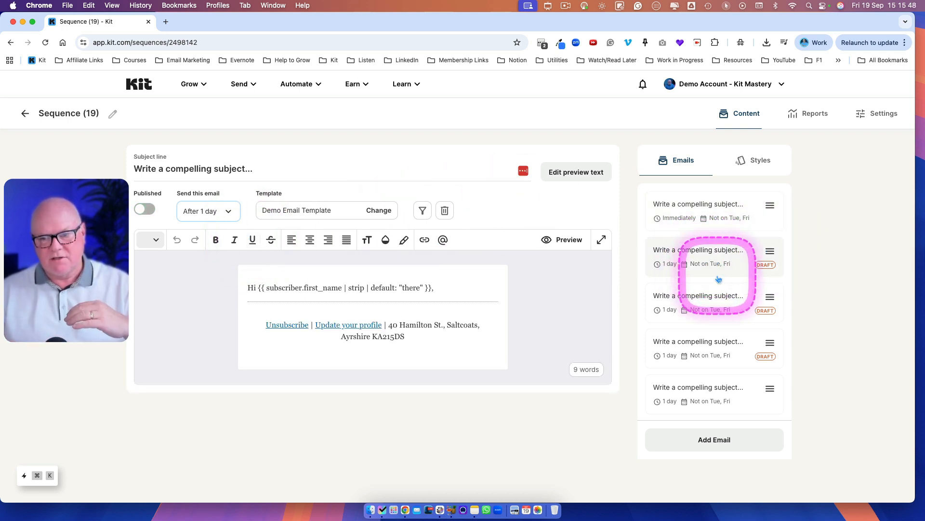
{"action": "left_click", "coordinate": [230, 212]}
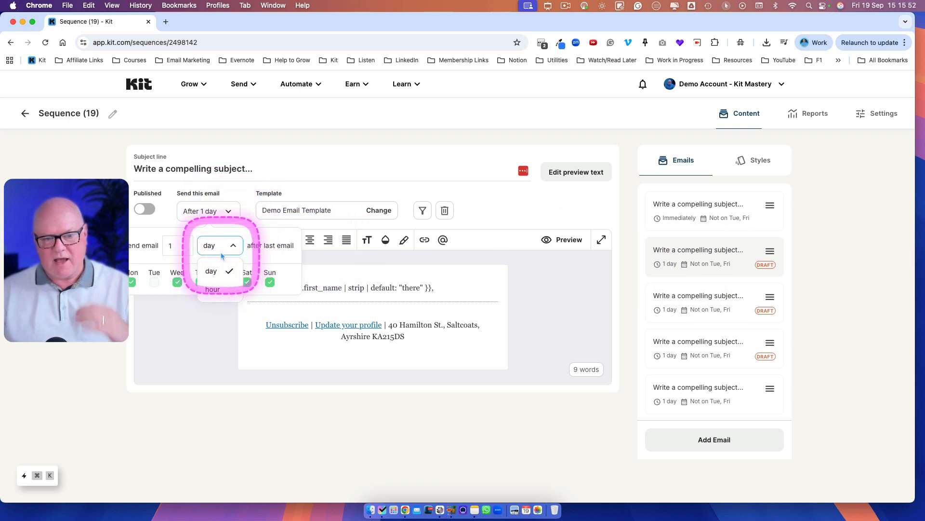
{"action": "left_click", "coordinate": [236, 219]}
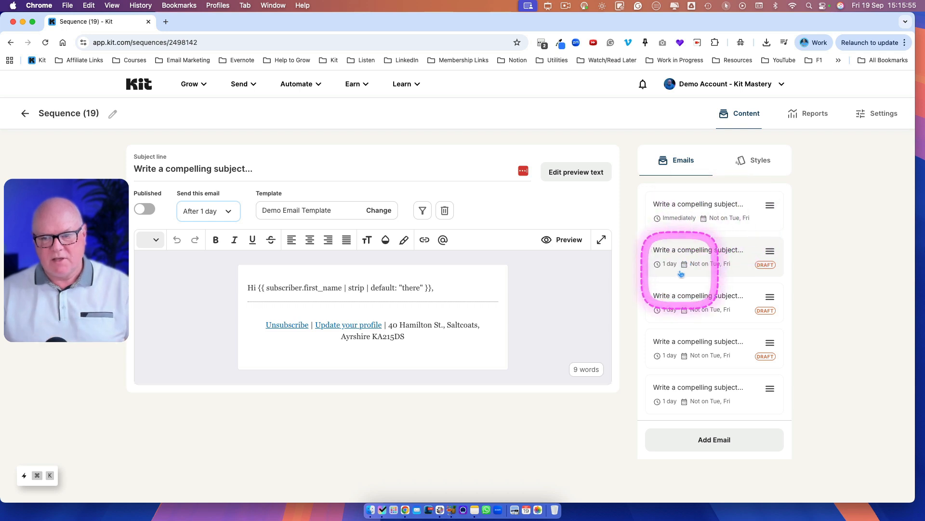
{"action": "left_click", "coordinate": [227, 211]}
{"action": "left_click", "coordinate": [188, 250]}
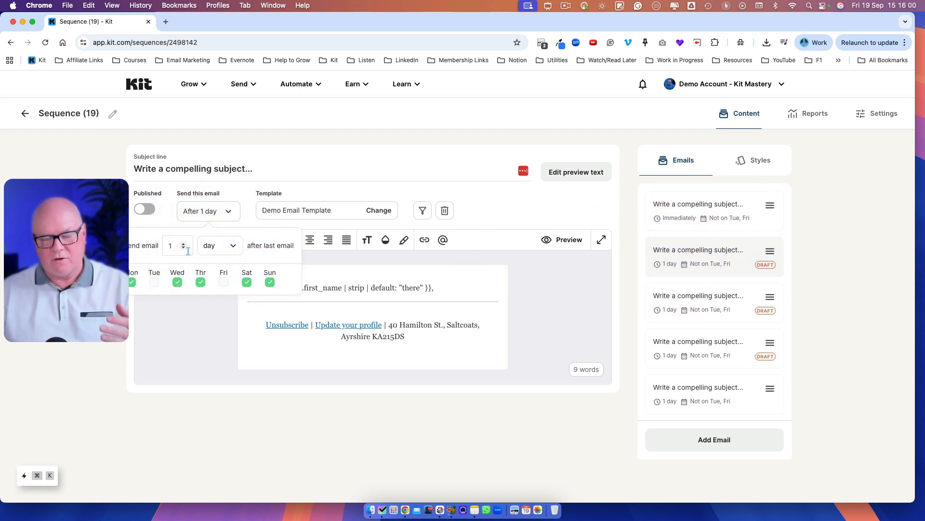
{"action": "left_click", "coordinate": [184, 246]}
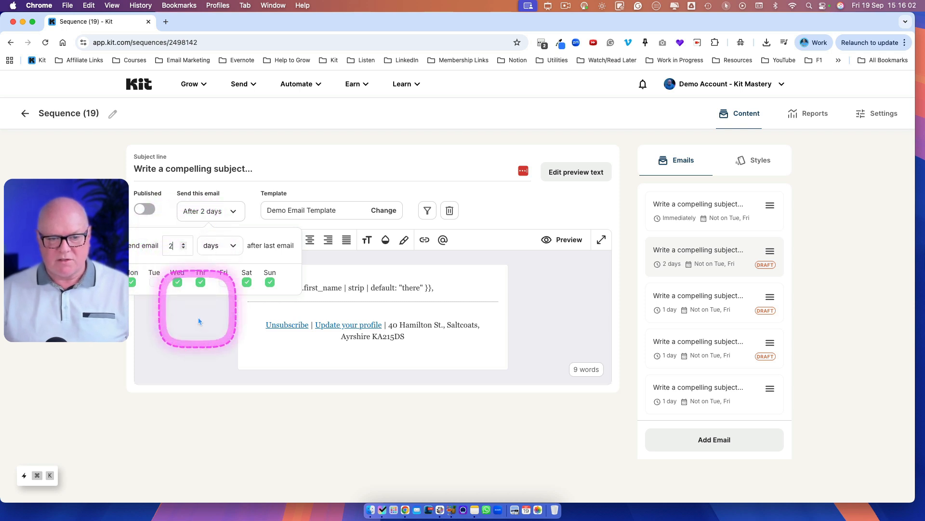
{"action": "left_click", "coordinate": [198, 325]}
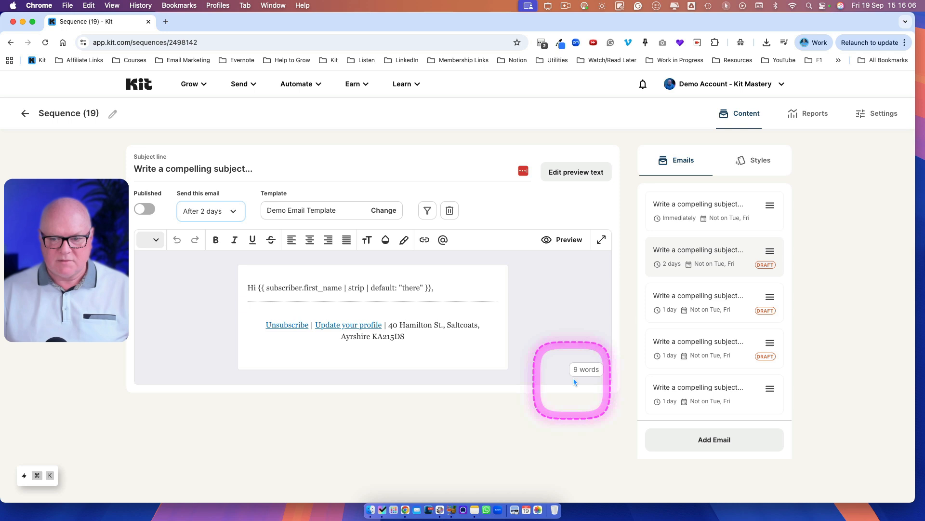
Step: Add a blank line to the second email's body and publish it
{"action": "left_click", "coordinate": [466, 289]}
{"action": "key", "text": "Return"}
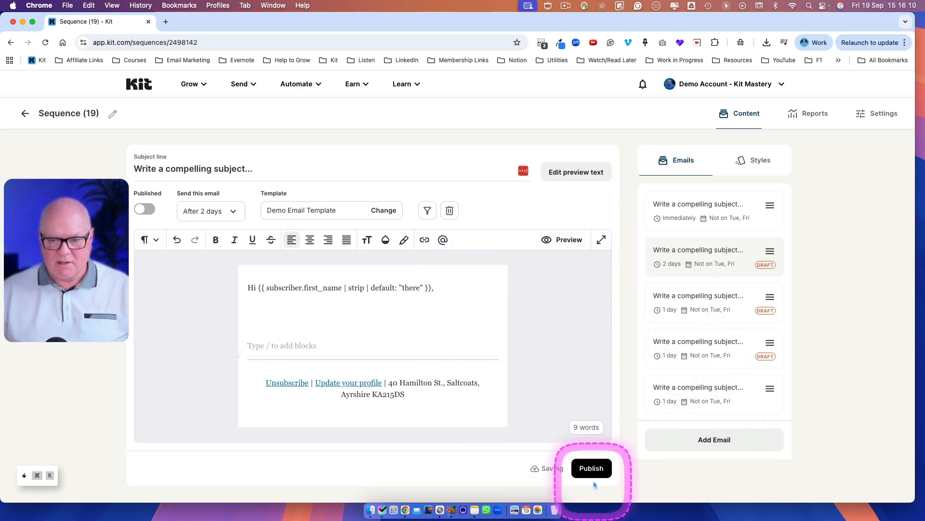
{"action": "left_click", "coordinate": [593, 467]}
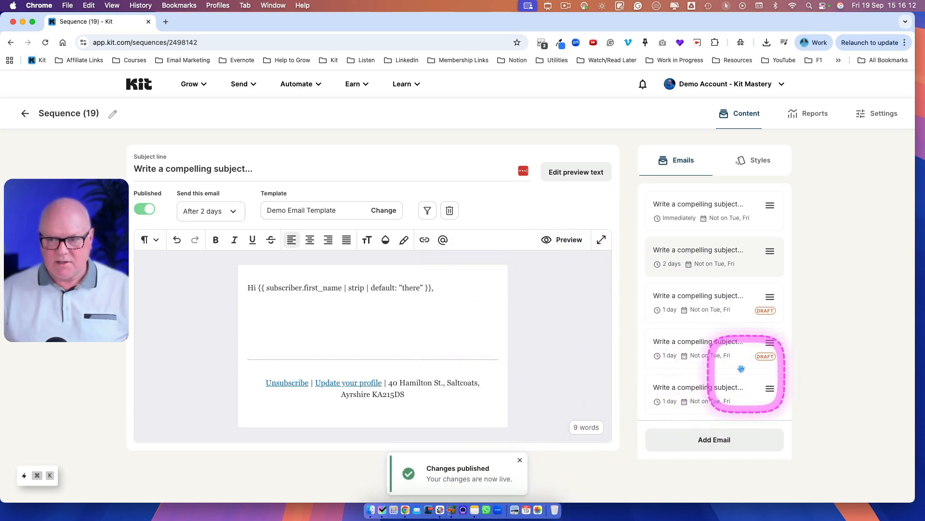
Step: Open the third email, add a blank line to its body, and publish it
{"action": "left_click", "coordinate": [686, 312]}
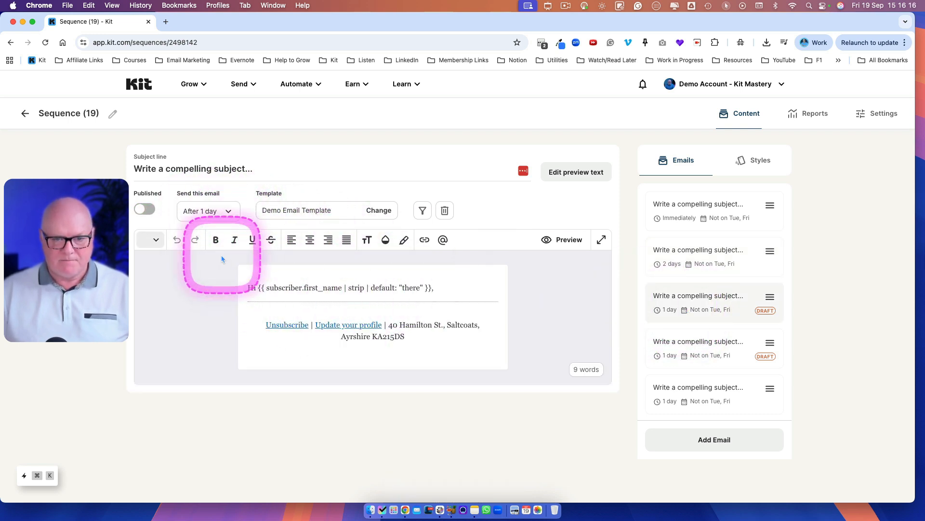
{"action": "left_click", "coordinate": [447, 286]}
{"action": "key", "text": "Return"}
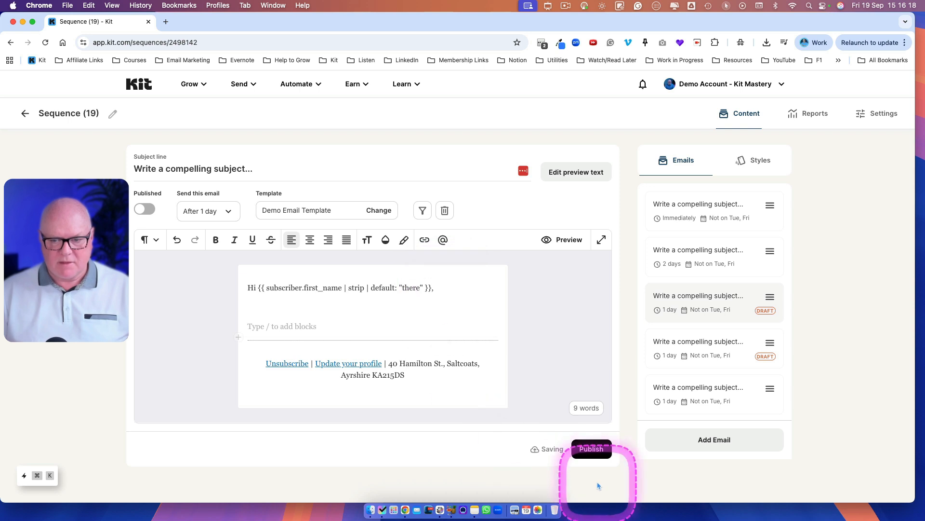
{"action": "left_click", "coordinate": [596, 457]}
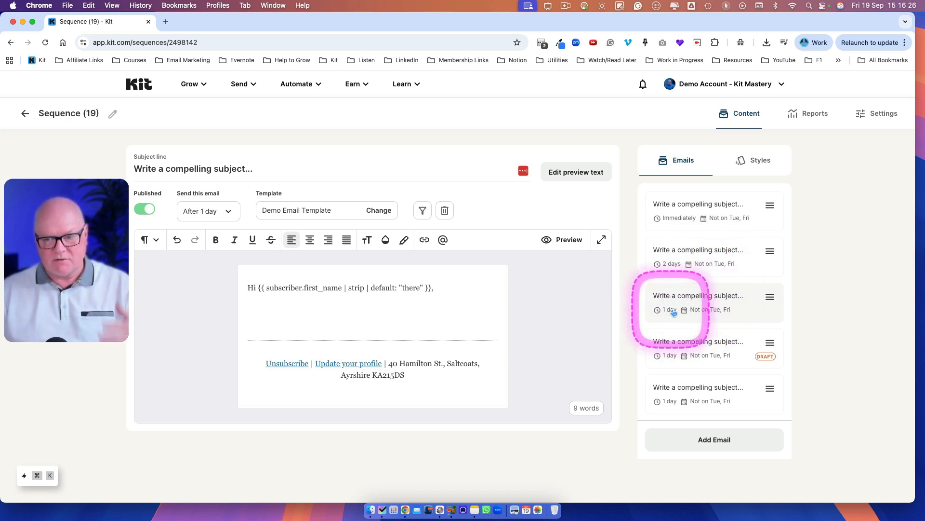
Step: Open the fourth email, add a blank line to its body, and publish it
{"action": "left_click", "coordinate": [707, 359]}
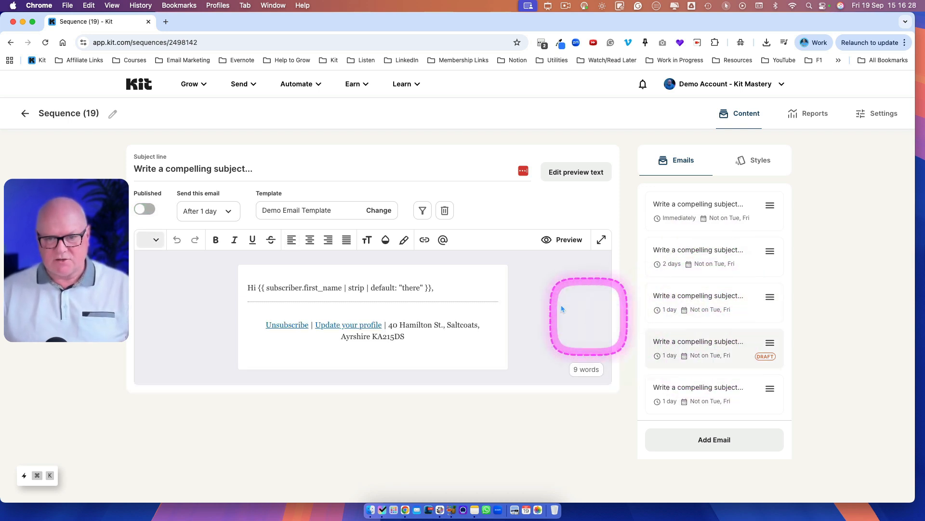
{"action": "left_click", "coordinate": [479, 296]}
{"action": "key", "text": "Return"}
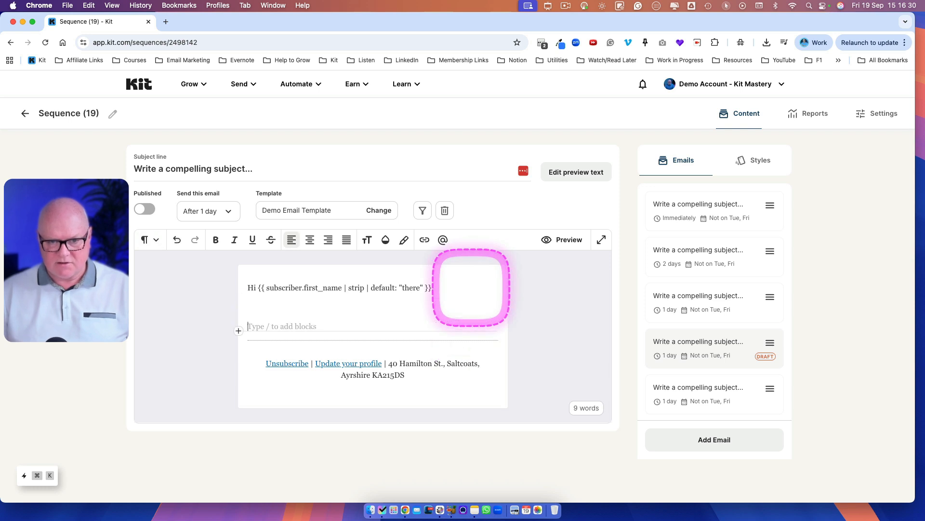
{"action": "left_click", "coordinate": [590, 447]}
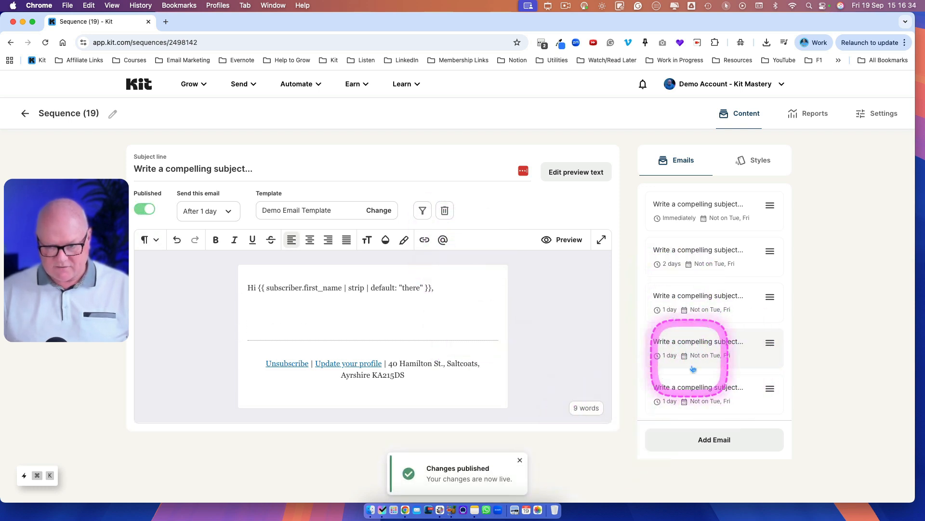
Step: Set the fifth email to send 3 days after the last email and publish the changes
{"action": "left_click", "coordinate": [705, 401]}
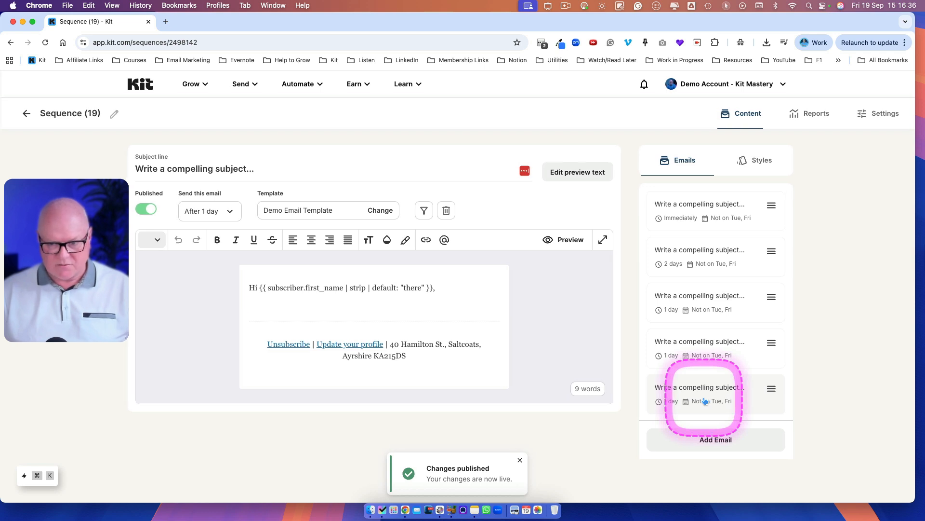
{"action": "left_click", "coordinate": [220, 222]}
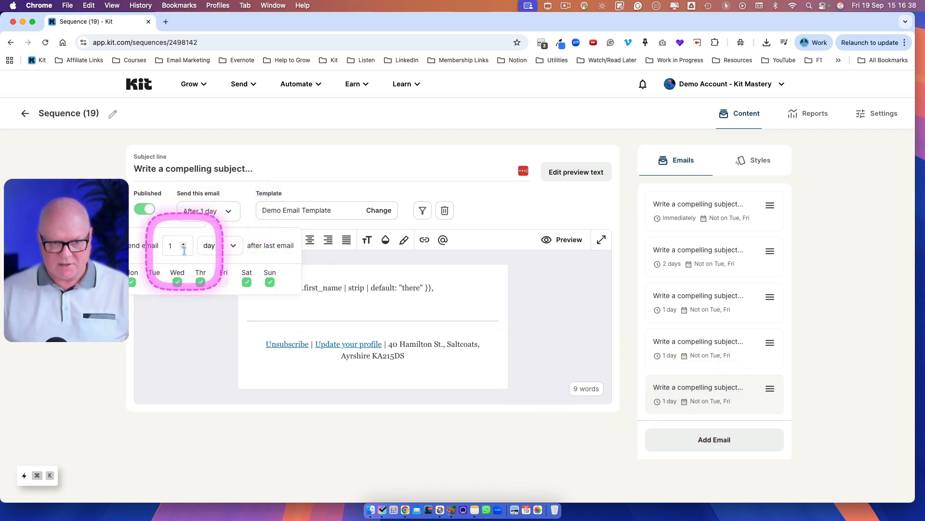
{"action": "left_click", "coordinate": [207, 318]}
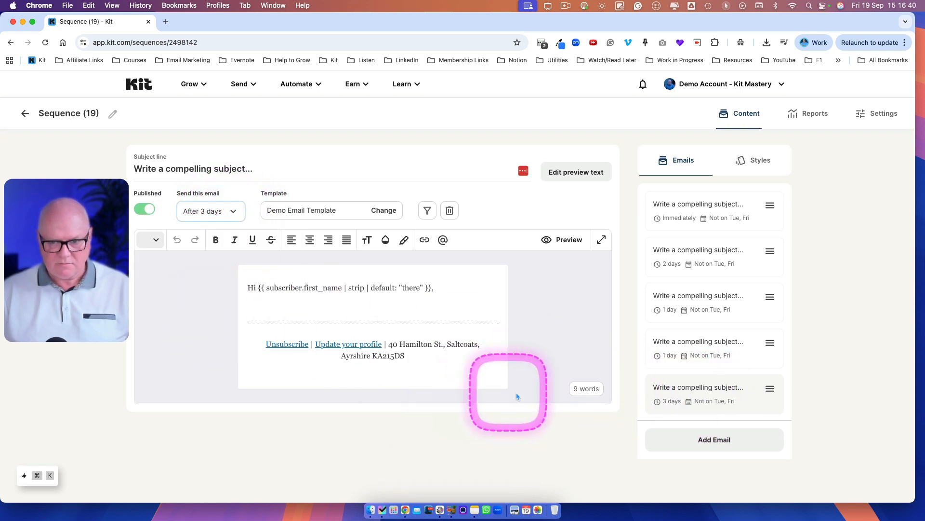
{"action": "left_click", "coordinate": [459, 294]}
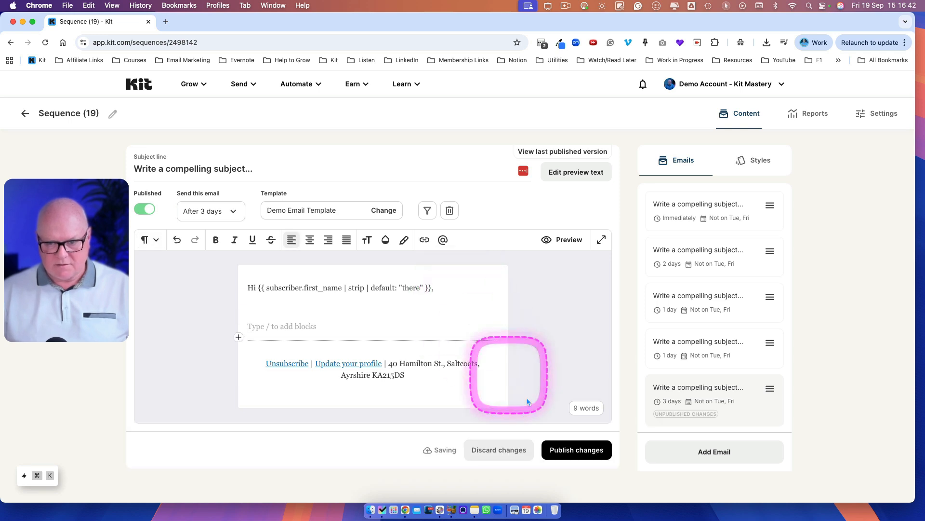
{"action": "left_click", "coordinate": [577, 450]}
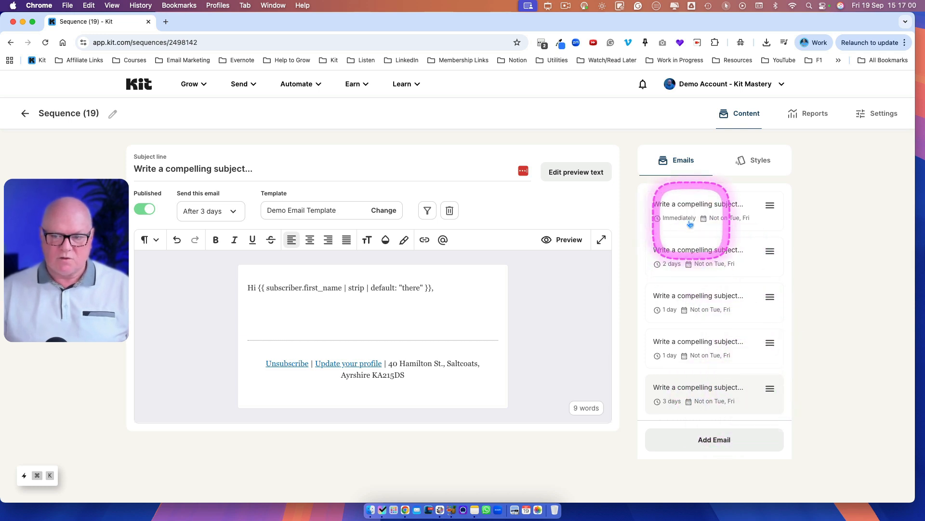
Step: Rename the sequence to Demo Email Sequence and highlight its details in the sequences list
{"action": "left_click", "coordinate": [112, 113]}
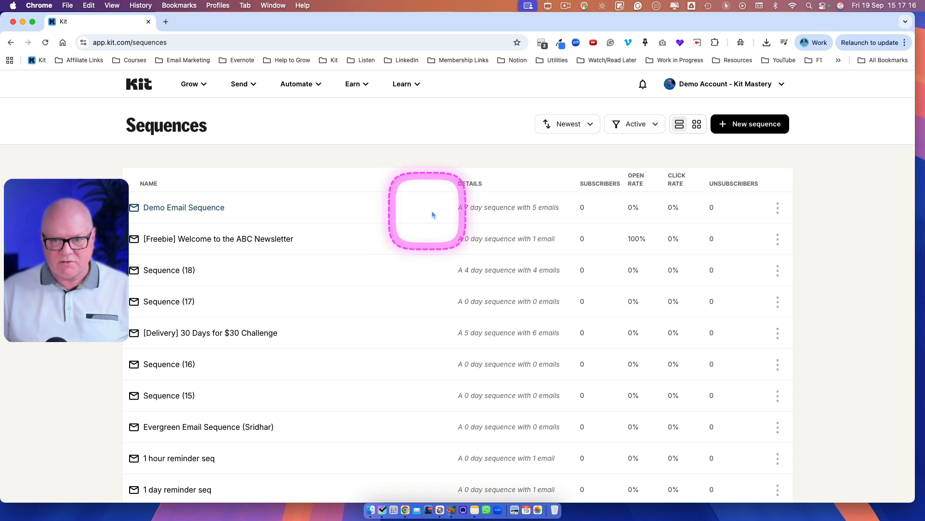
{"action": "left_click_drag", "start_coordinate": [458, 207], "coordinate": [557, 207]}
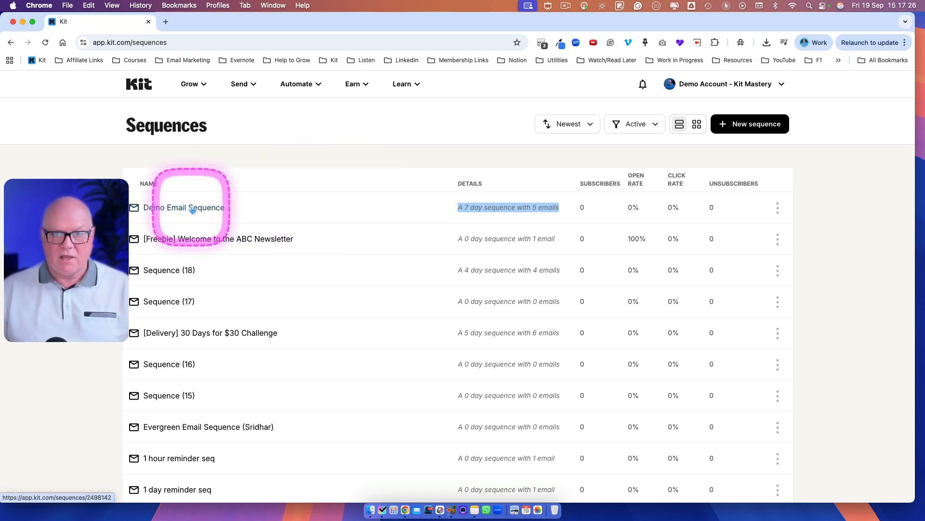
Step: Reopen Demo Email Sequence and inspect the second email's send settings
{"action": "left_click", "coordinate": [167, 208]}
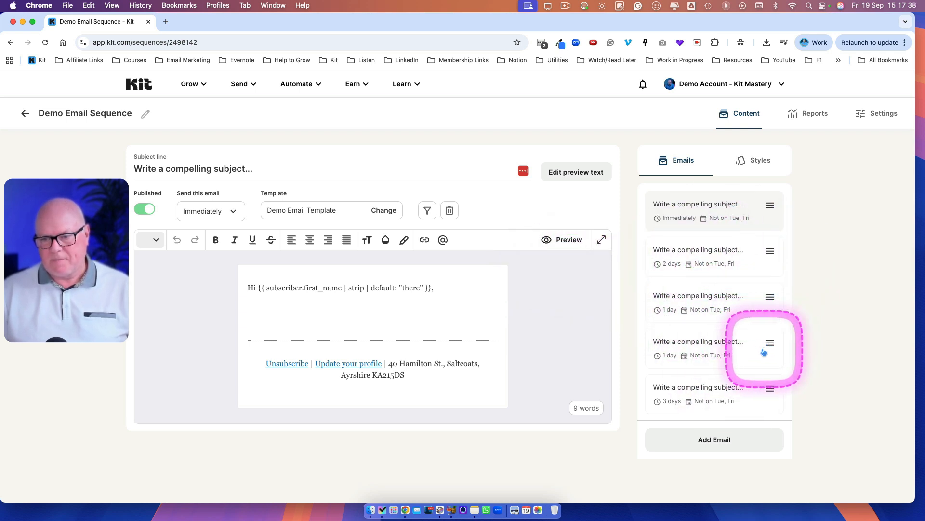
{"action": "left_click", "coordinate": [673, 253]}
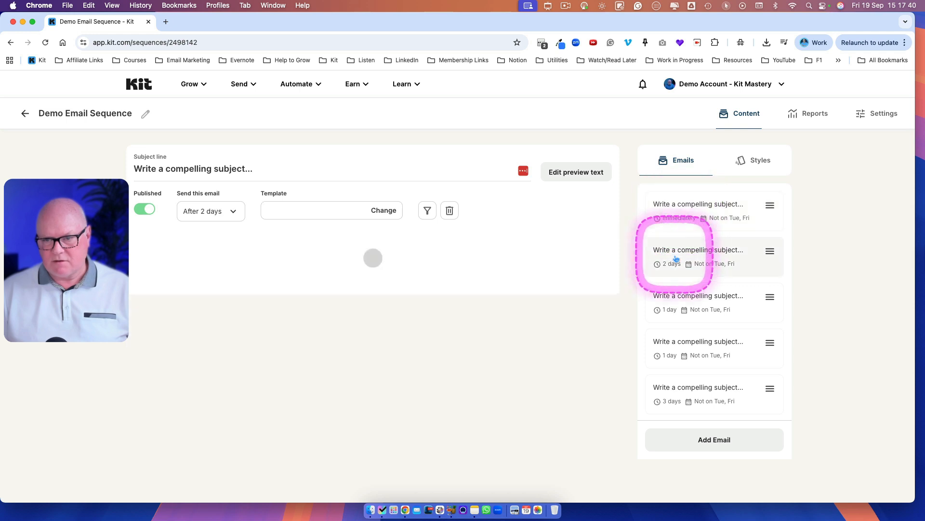
Step: Set the second email's subject line to email #2
{"action": "left_click_drag", "start_coordinate": [254, 169], "coordinate": [113, 169]}
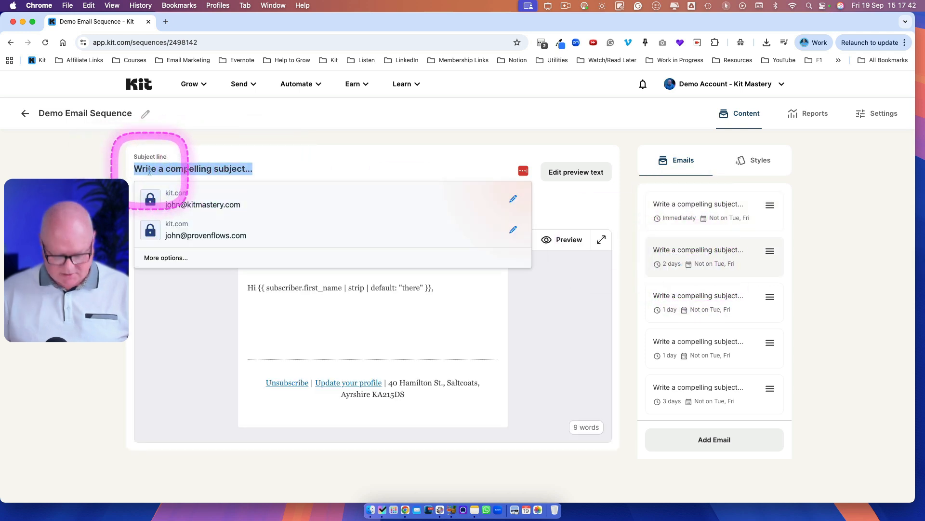
{"action": "type", "text": "email #2"}
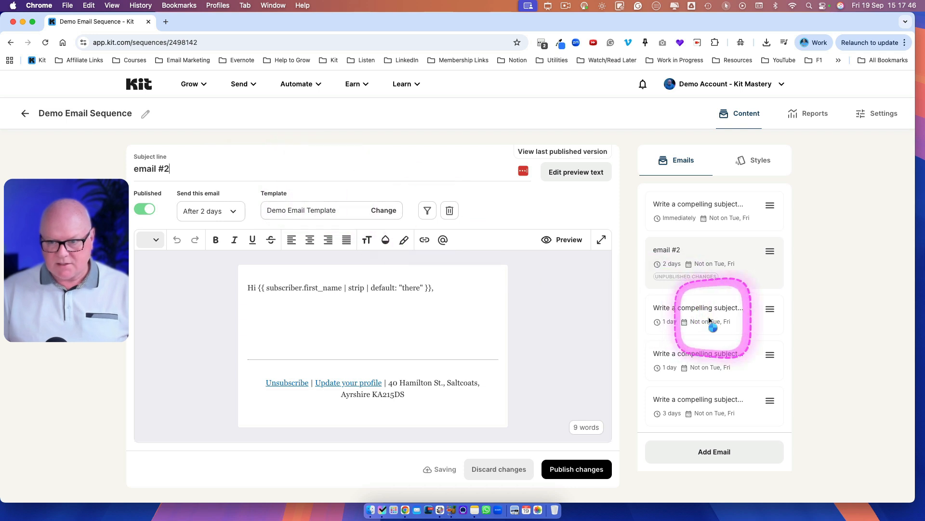
Step: Open the third email, set its subject line to Email #3, and publish the changes
{"action": "left_click_drag", "start_coordinate": [708, 318], "coordinate": [686, 321]}
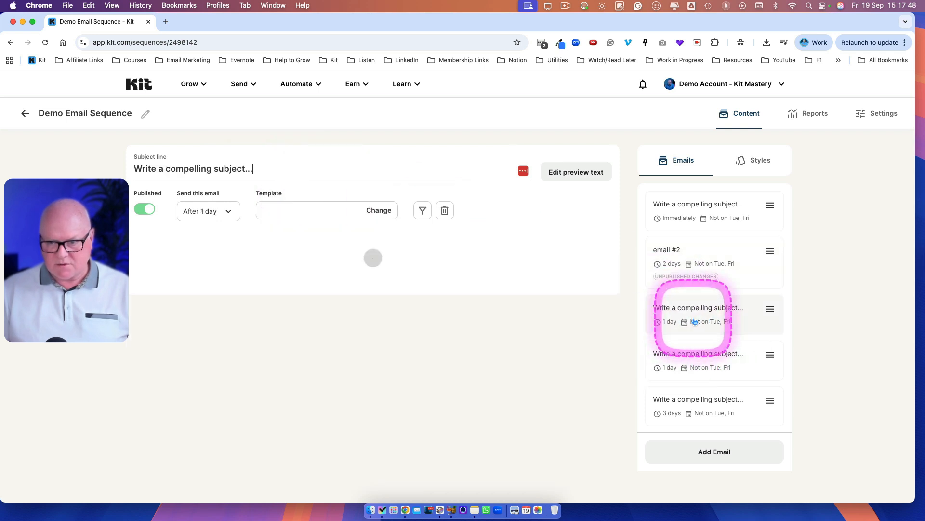
{"action": "left_click_drag", "start_coordinate": [253, 168], "coordinate": [75, 162]}
{"action": "type", "text": "Email #3"}
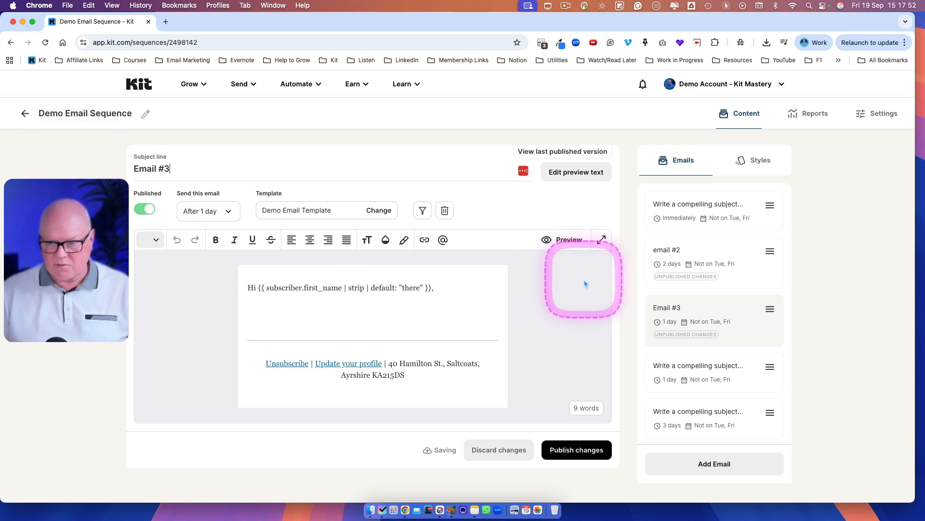
{"action": "left_click", "coordinate": [549, 450]}
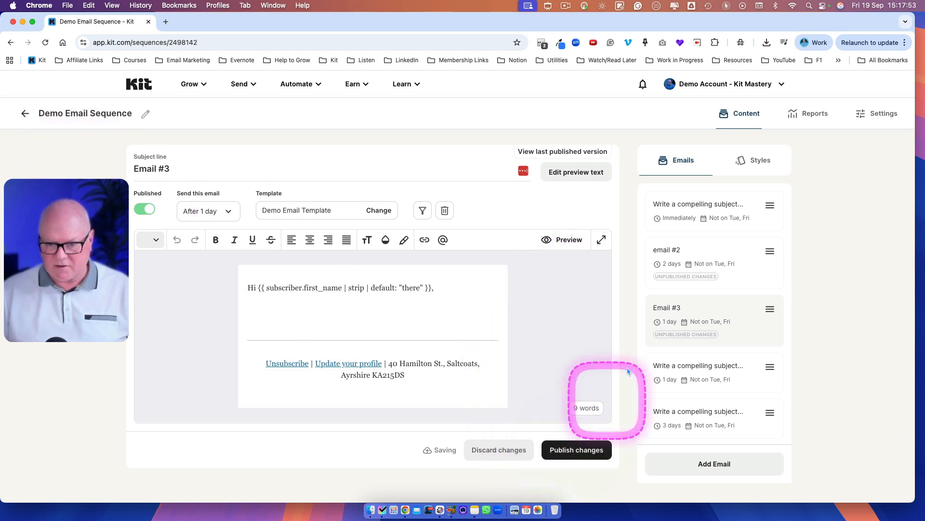
Step: Open email #2 and publish its changes
{"action": "left_click", "coordinate": [699, 272]}
{"action": "left_click", "coordinate": [581, 470]}
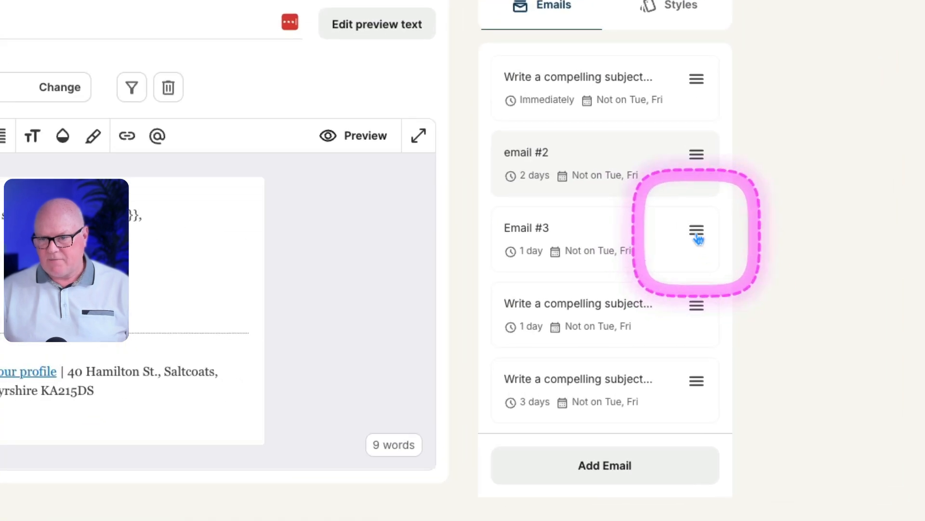
Step: Move Email #3 above email #2 in the email list and save the new order
{"action": "left_click_drag", "start_coordinate": [695, 235], "coordinate": [688, 148]}
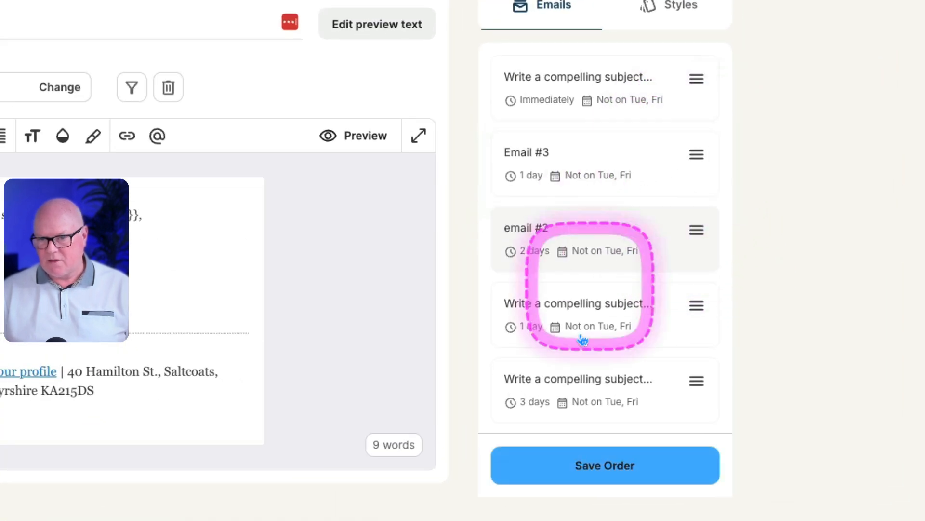
{"action": "left_click", "coordinate": [601, 470]}
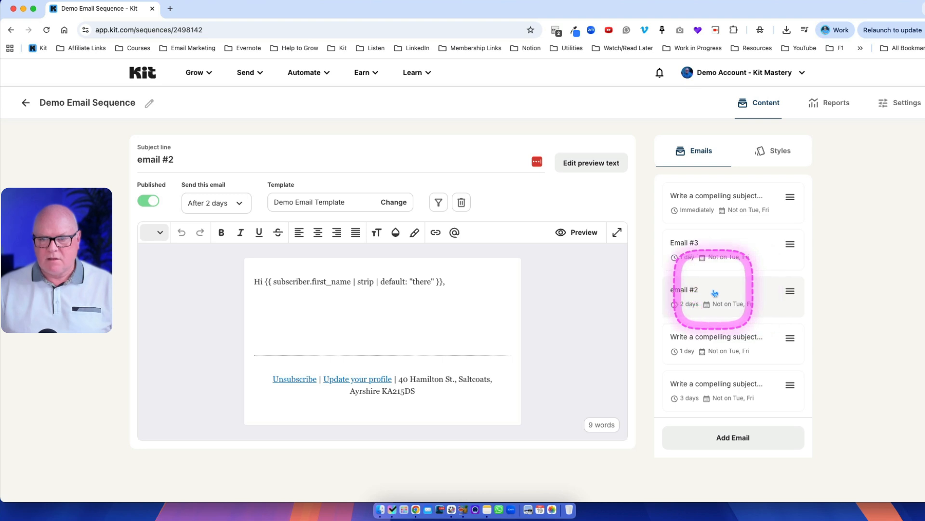
Step: In the sequence settings, set the default template for new emails to Demo Weekly Newsletter and update the sequence
{"action": "left_click", "coordinate": [894, 105]}
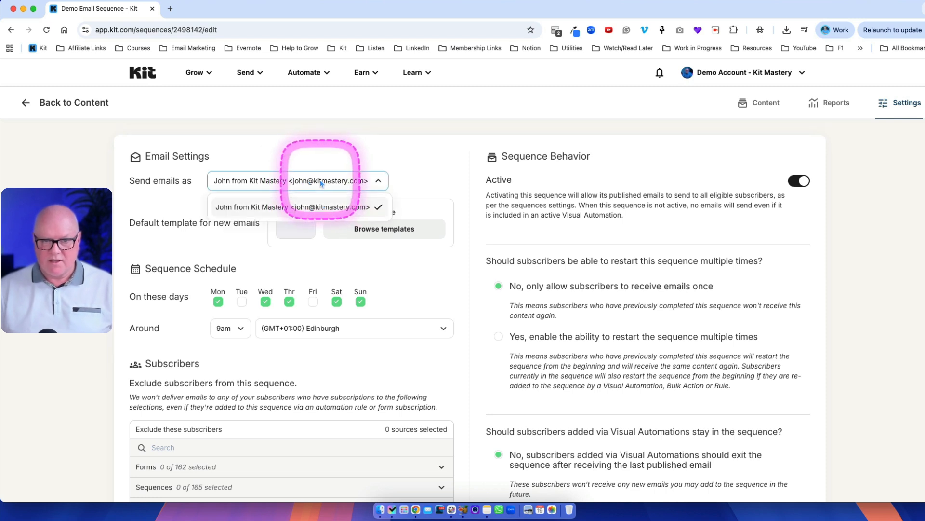
{"action": "left_click", "coordinate": [321, 182]}
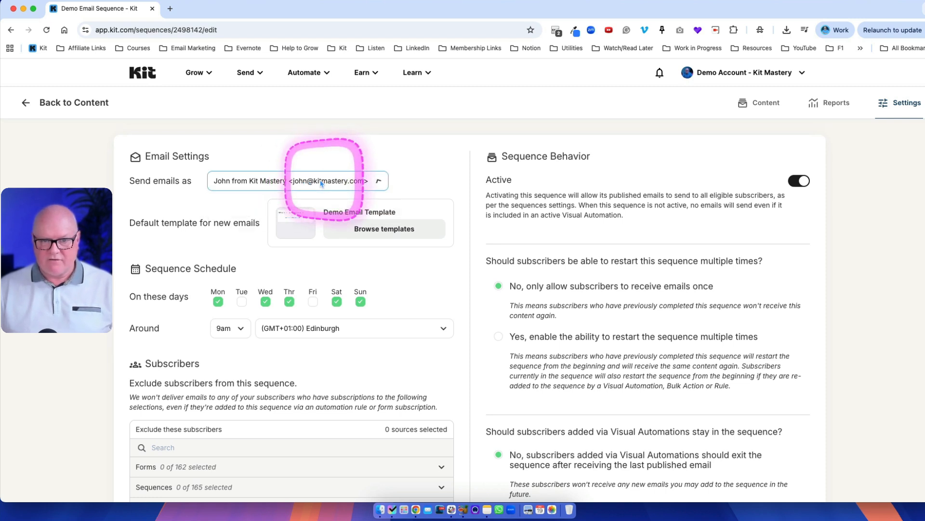
{"action": "left_click", "coordinate": [378, 182]}
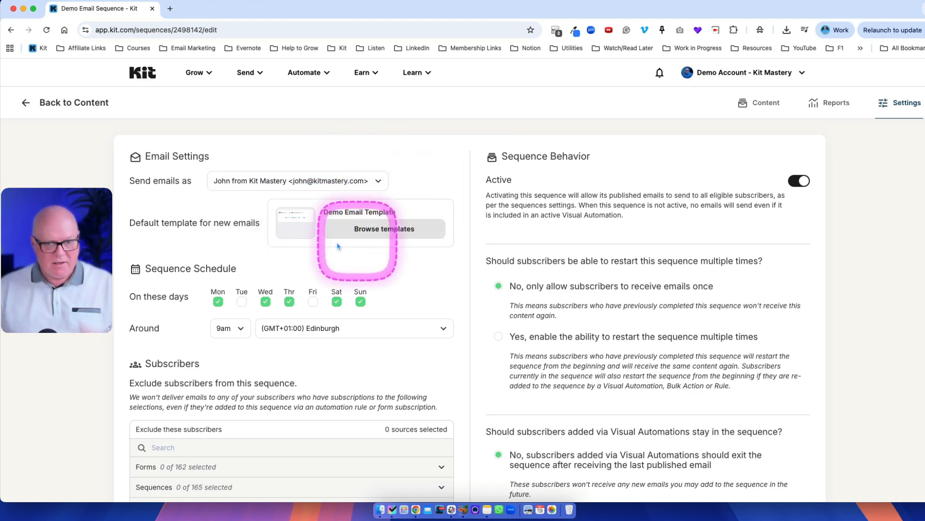
{"action": "left_click", "coordinate": [375, 231]}
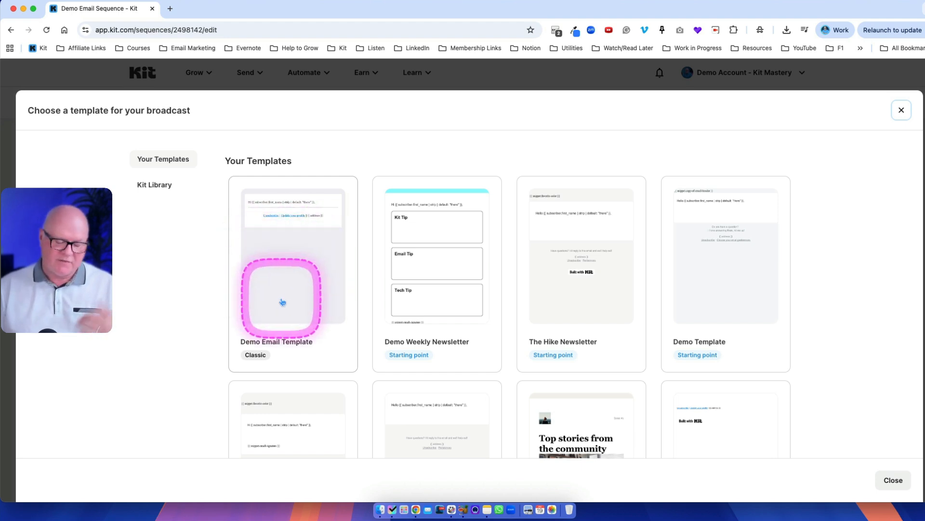
{"action": "left_click", "coordinate": [428, 257]}
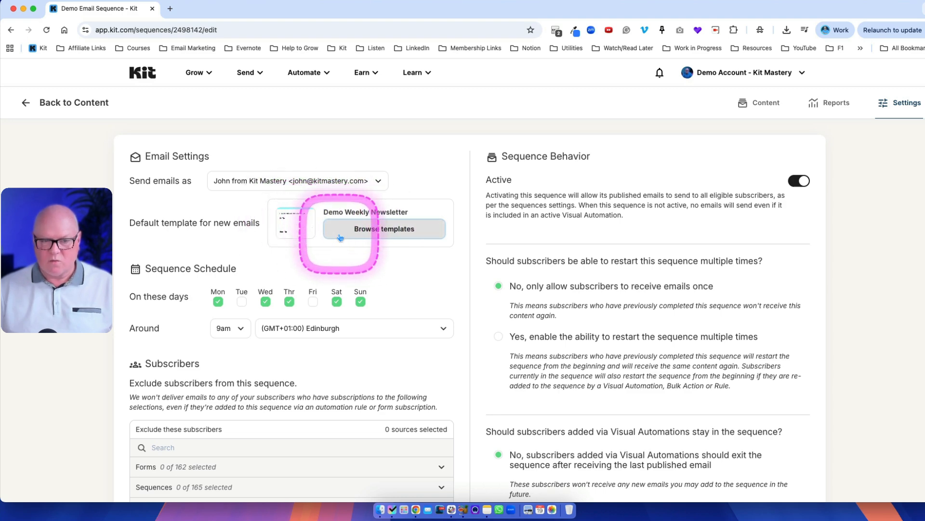
{"action": "scroll", "coordinate": [661, 392], "scroll_direction": "down", "scroll_amount": 3}
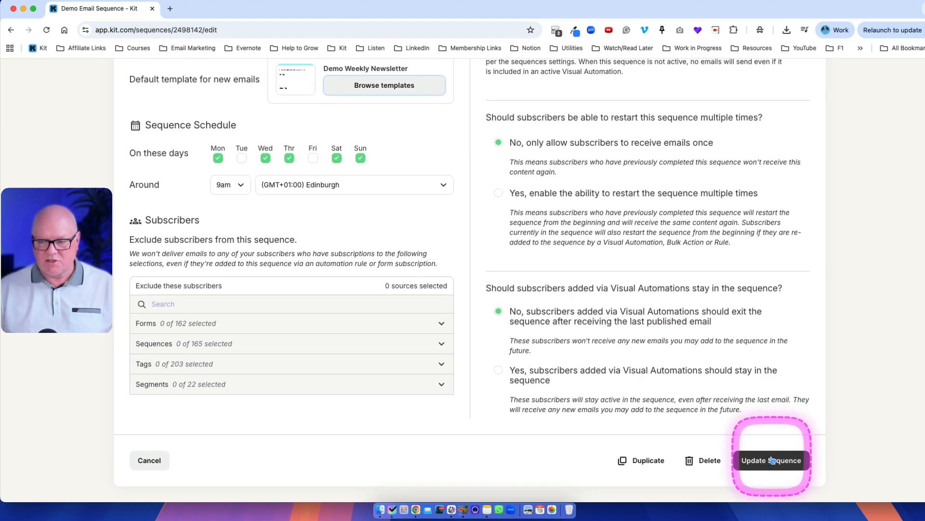
{"action": "left_click", "coordinate": [752, 460]}
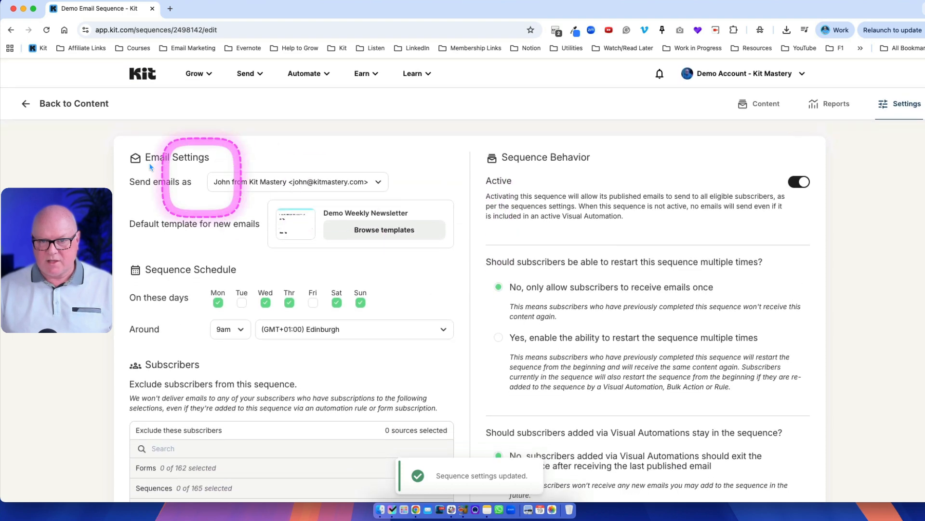
Step: Return to the sequence content and review the send settings of each email in turn
{"action": "left_click", "coordinate": [30, 105]}
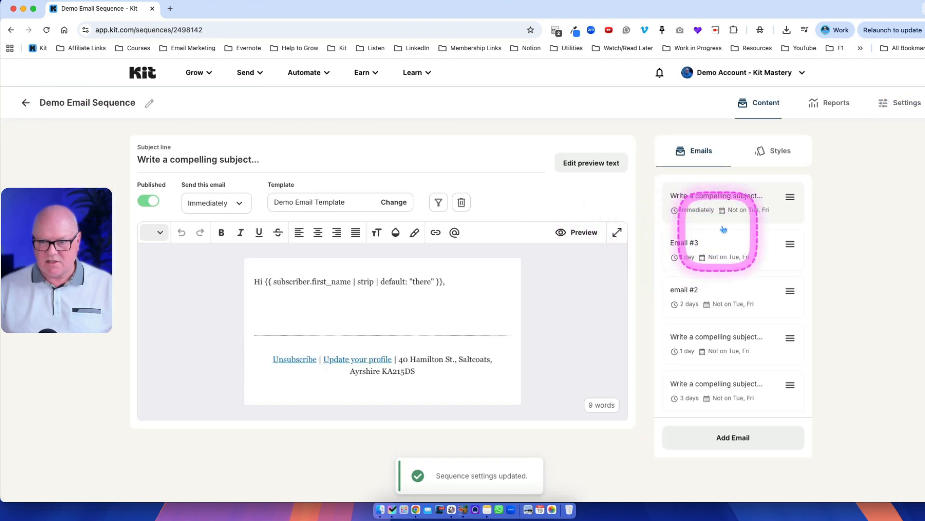
{"action": "left_click", "coordinate": [719, 248]}
{"action": "left_click", "coordinate": [712, 289]}
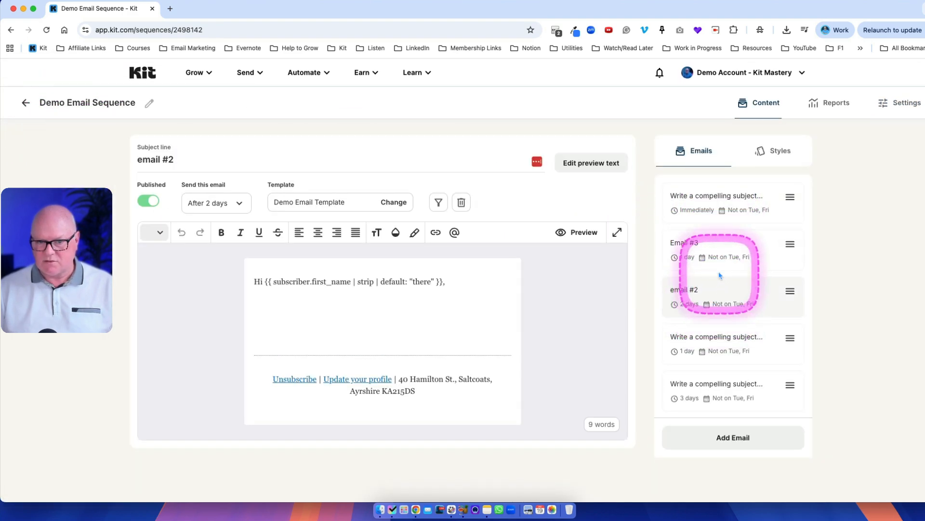
{"action": "left_click", "coordinate": [718, 250]}
{"action": "left_click", "coordinate": [711, 207]}
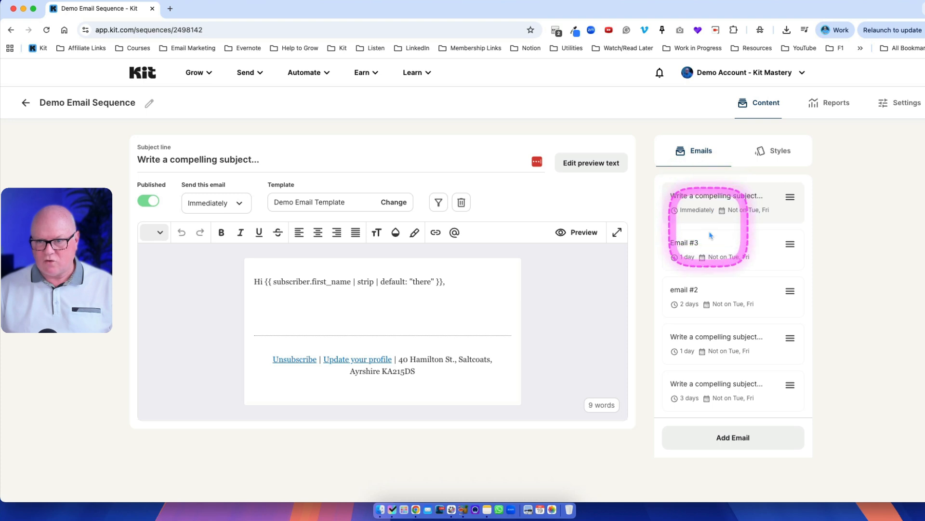
{"action": "left_click", "coordinate": [714, 288]}
{"action": "left_click", "coordinate": [721, 342]}
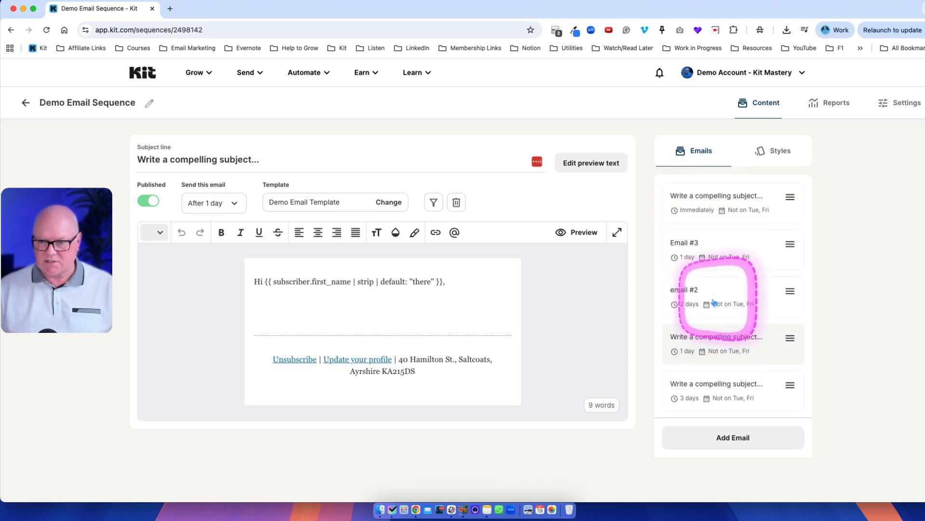
{"action": "left_click", "coordinate": [714, 302]}
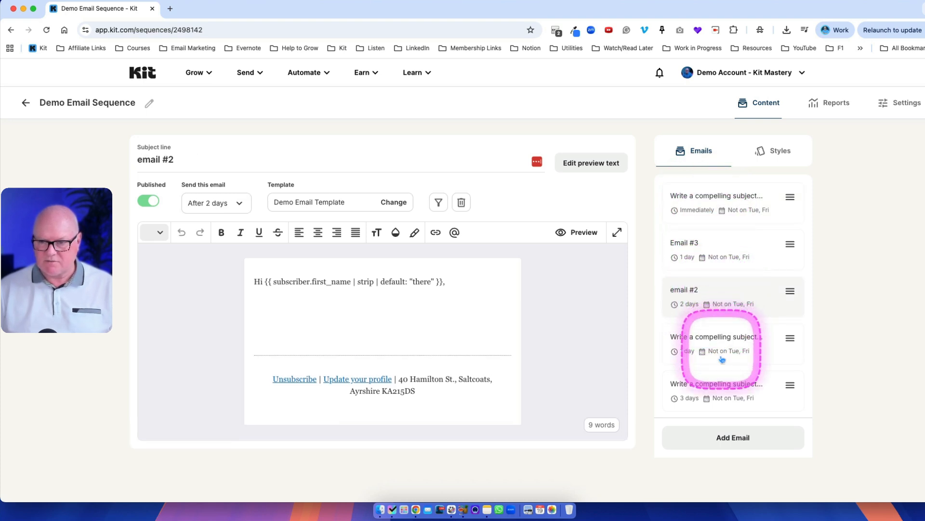
Step: Add a new email to the end of the sequence and inspect its template content
{"action": "left_click", "coordinate": [730, 442]}
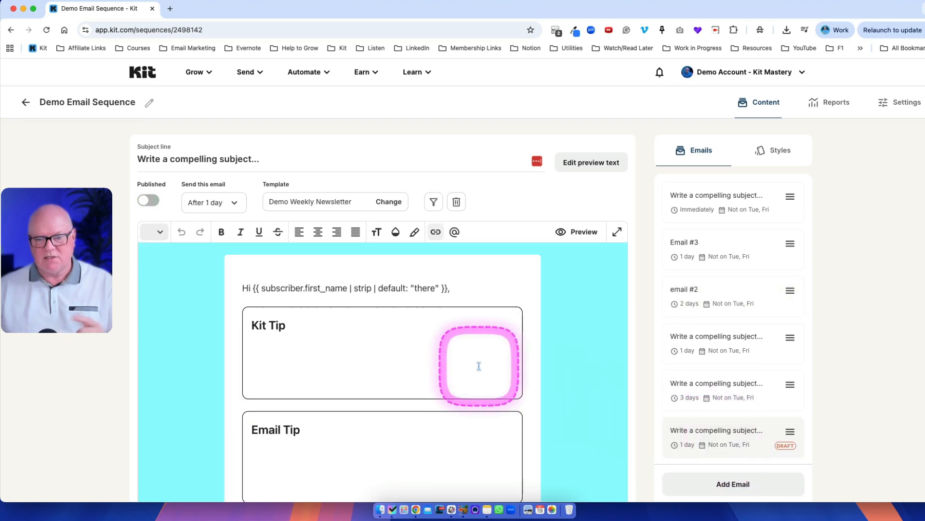
{"action": "scroll", "coordinate": [479, 366], "scroll_direction": "down", "scroll_amount": 6}
{"action": "scroll", "coordinate": [480, 366], "scroll_direction": "up", "scroll_amount": 5}
{"action": "scroll", "coordinate": [479, 366], "scroll_direction": "up", "scroll_amount": 2}
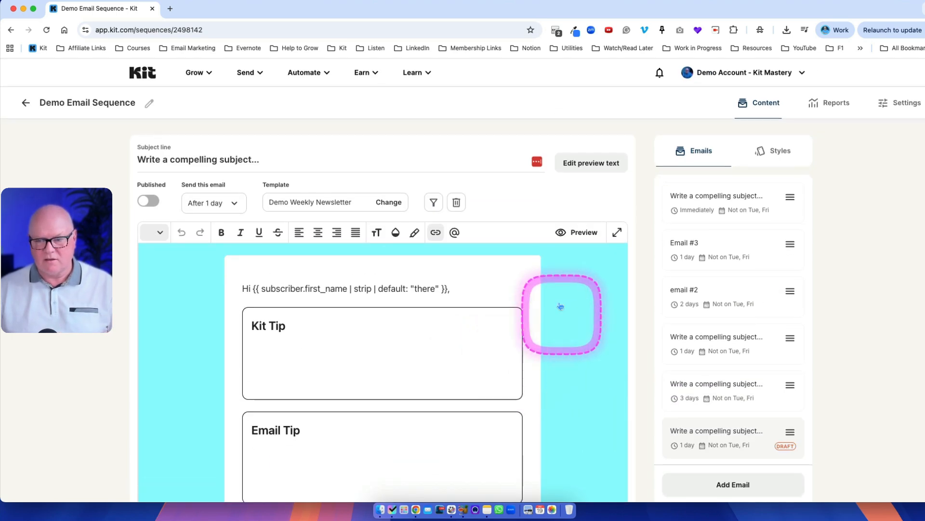
{"action": "left_click", "coordinate": [455, 205]}
{"action": "left_click", "coordinate": [427, 310]}
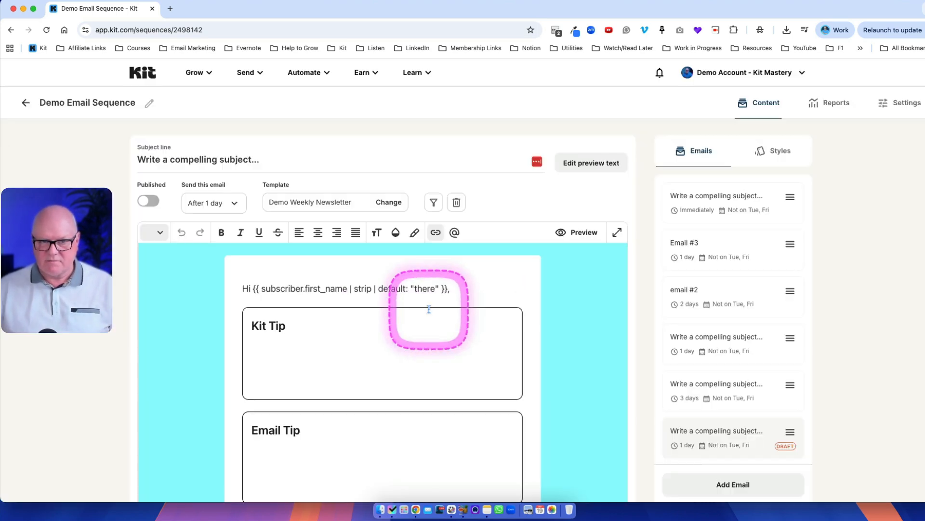
Step: Open the sequence settings and change the sending days to Monday through Friday, excluding Saturday and Sunday
{"action": "left_click", "coordinate": [896, 107]}
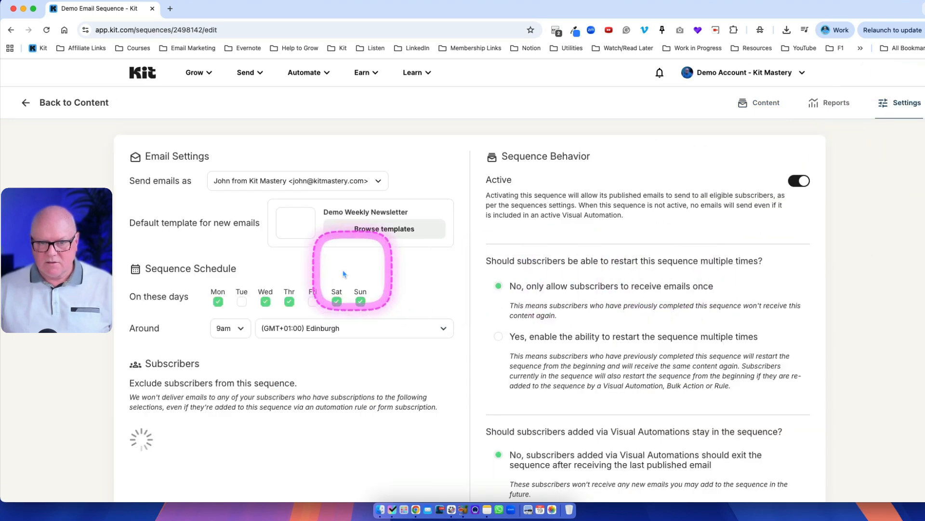
{"action": "scroll", "coordinate": [321, 258], "scroll_direction": "down", "scroll_amount": 2}
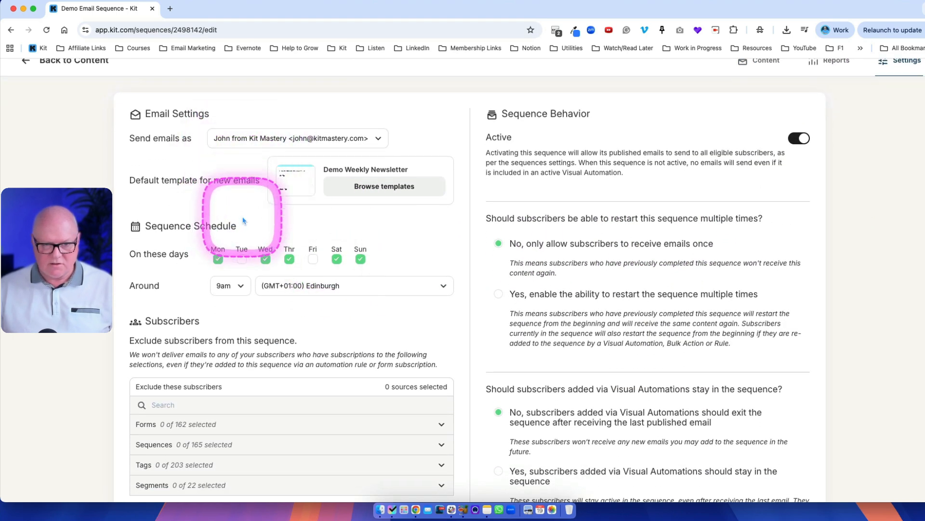
{"action": "scroll", "coordinate": [278, 224], "scroll_direction": "down", "scroll_amount": 1}
{"action": "scroll", "coordinate": [270, 222], "scroll_direction": "down", "scroll_amount": 1}
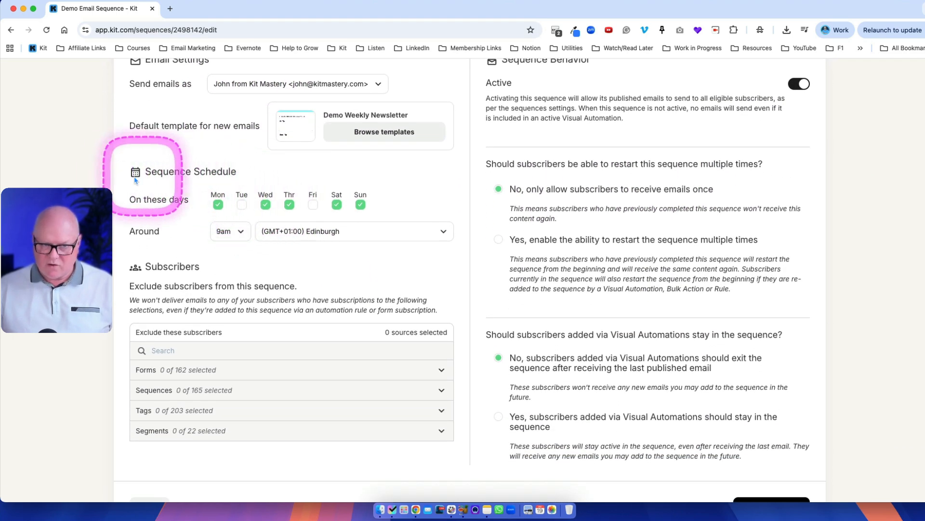
{"action": "left_click", "coordinate": [241, 204]}
{"action": "left_click", "coordinate": [312, 204]}
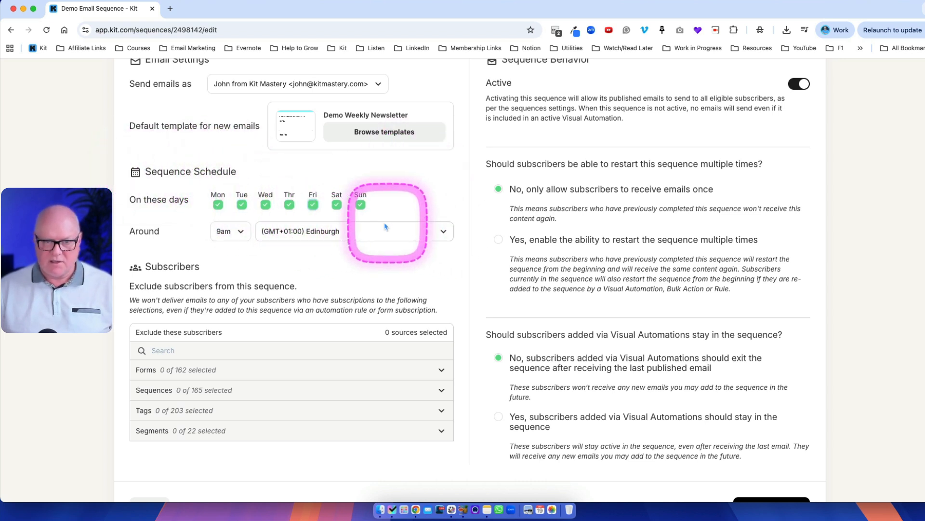
{"action": "left_click", "coordinate": [337, 205]}
{"action": "left_click", "coordinate": [361, 205]}
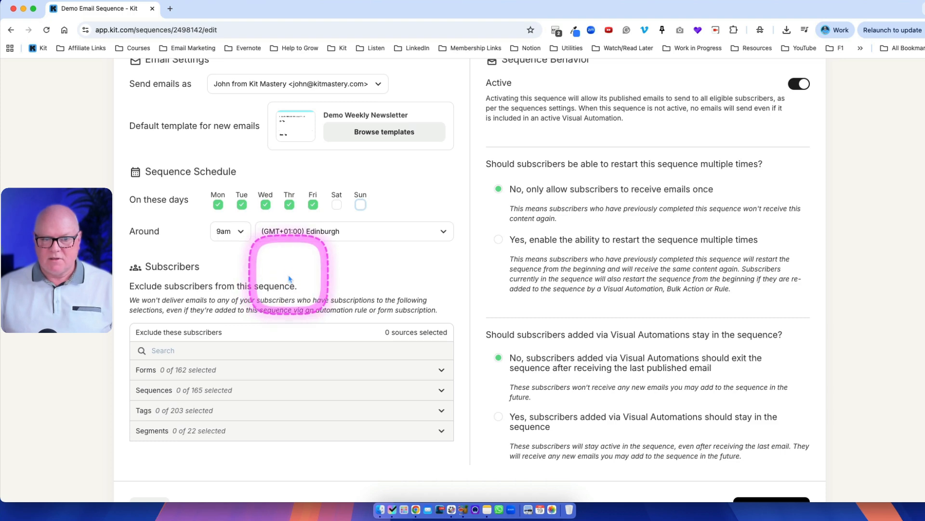
Step: Set the sequence to inactive and then set it back to active
{"action": "scroll", "coordinate": [297, 275], "scroll_direction": "down", "scroll_amount": 2}
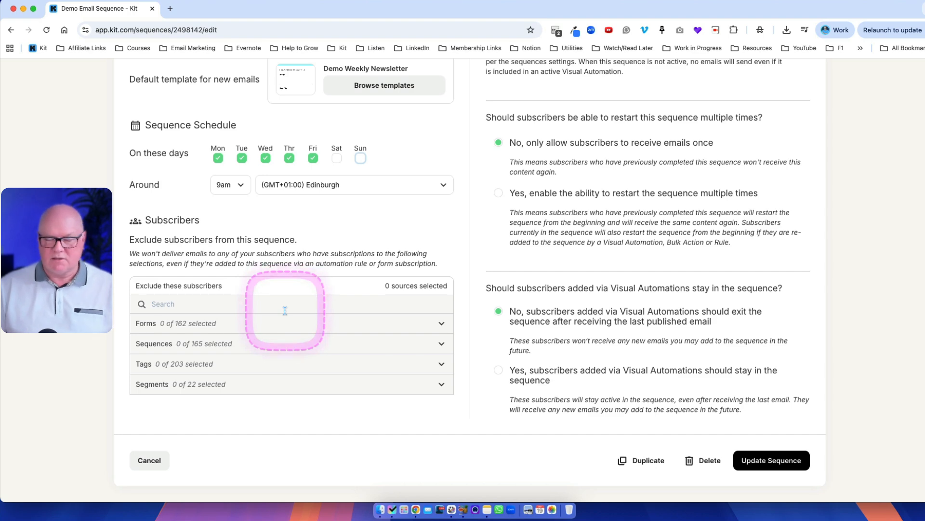
{"action": "scroll", "coordinate": [278, 344], "scroll_direction": "up", "scroll_amount": 5}
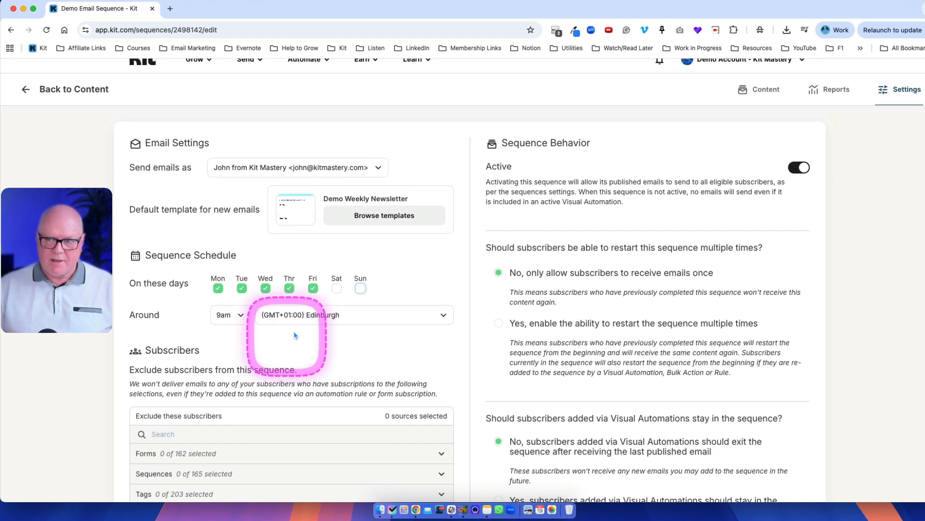
{"action": "scroll", "coordinate": [385, 304], "scroll_direction": "down", "scroll_amount": 2}
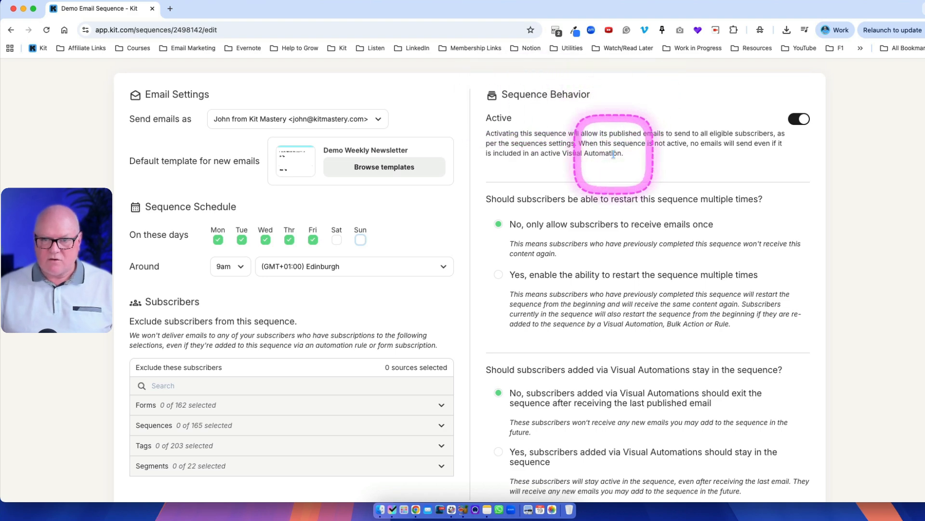
{"action": "left_click", "coordinate": [800, 121]}
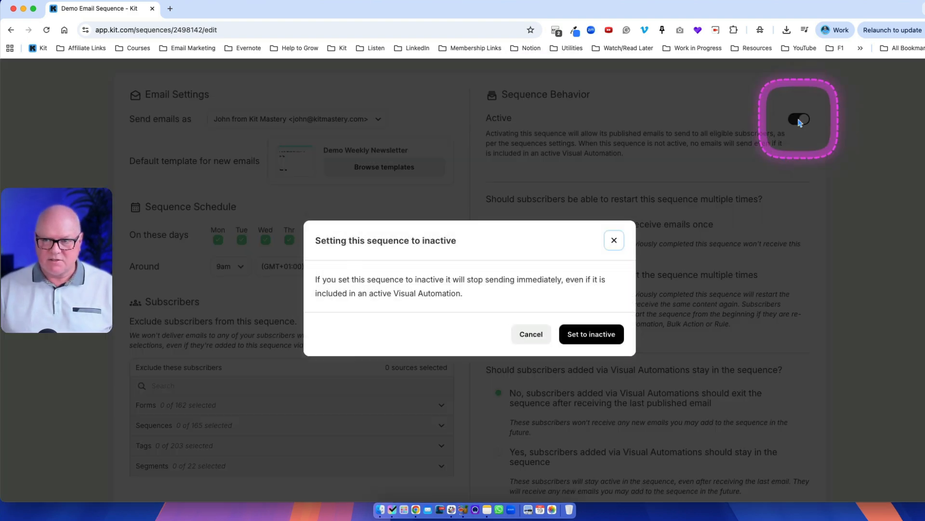
{"action": "left_click", "coordinate": [603, 334]}
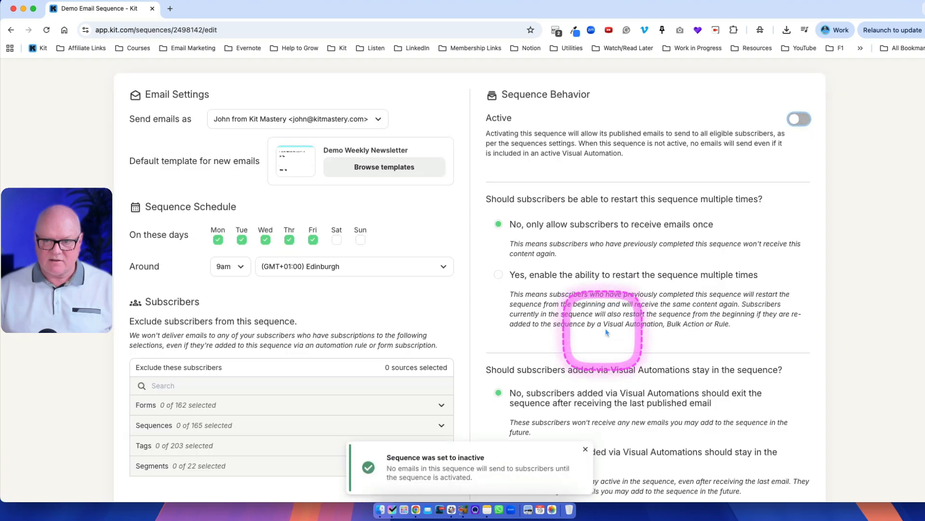
{"action": "left_click", "coordinate": [797, 120]}
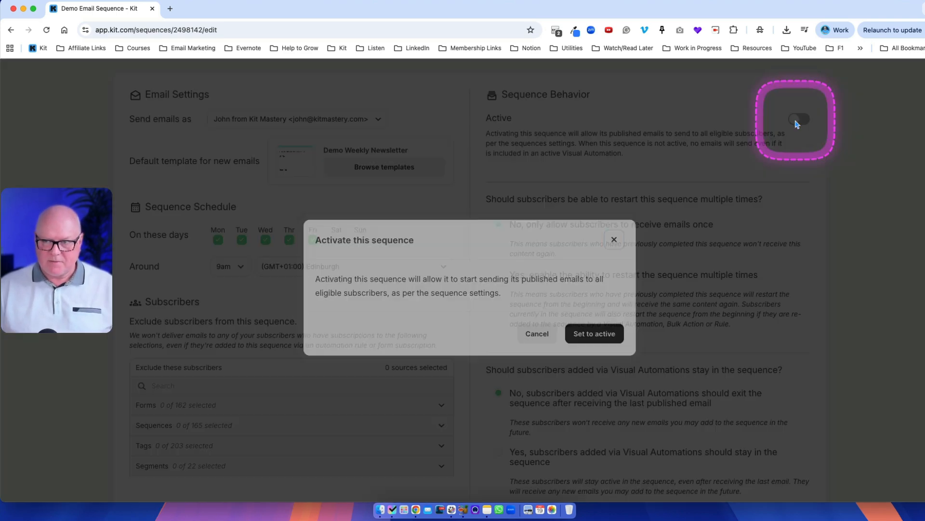
{"action": "left_click", "coordinate": [596, 334]}
{"action": "scroll", "coordinate": [608, 283], "scroll_direction": "down", "scroll_amount": 3}
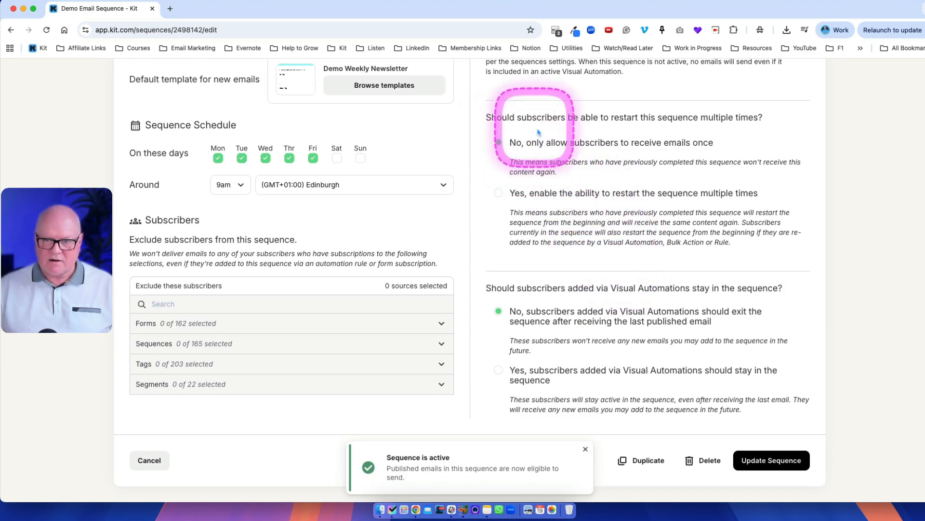
Step: Try allowing subscribers to restart the sequence multiple times, then switch back to receiving emails only once
{"action": "left_click_drag", "start_coordinate": [487, 118], "coordinate": [759, 118]}
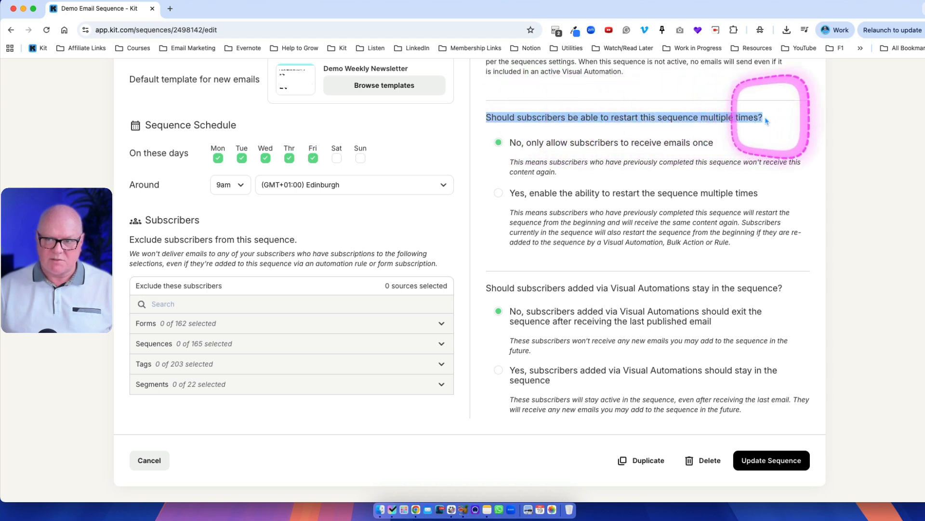
{"action": "left_click", "coordinate": [764, 121]}
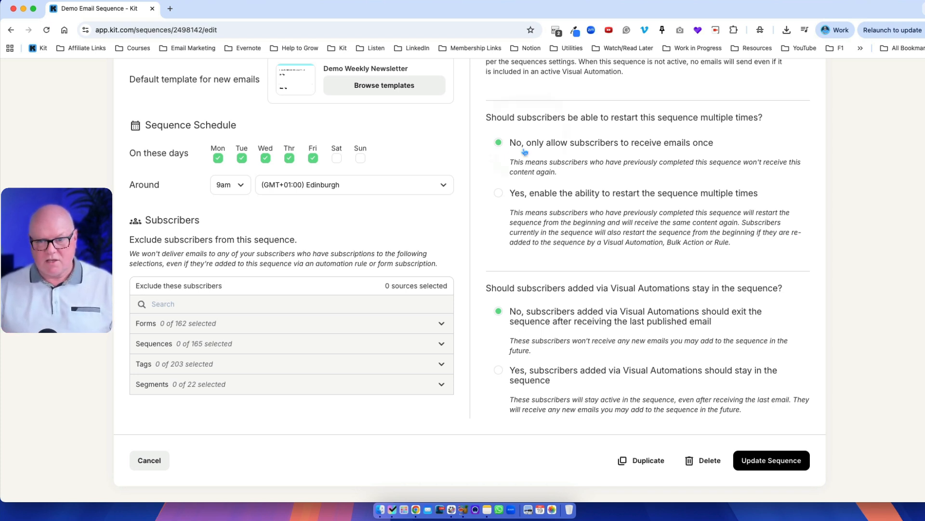
{"action": "left_click", "coordinate": [499, 193]}
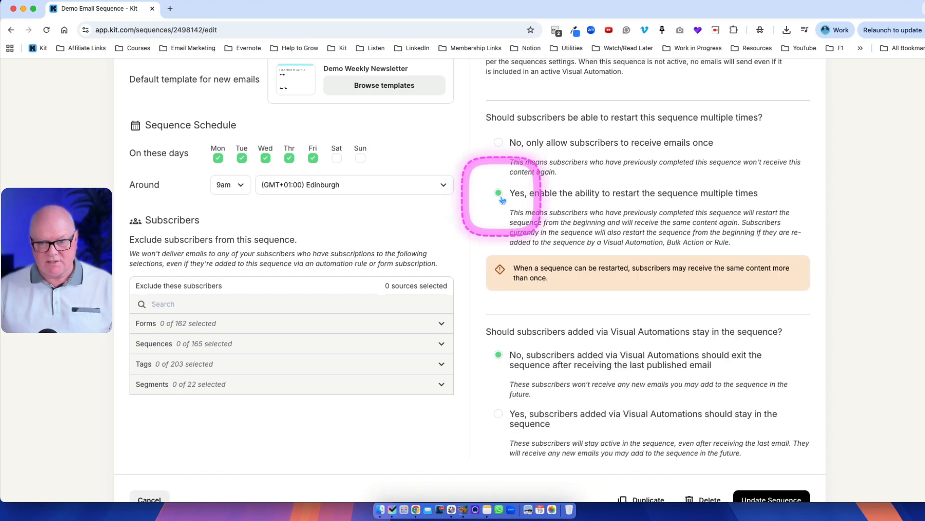
{"action": "left_click", "coordinate": [499, 143]}
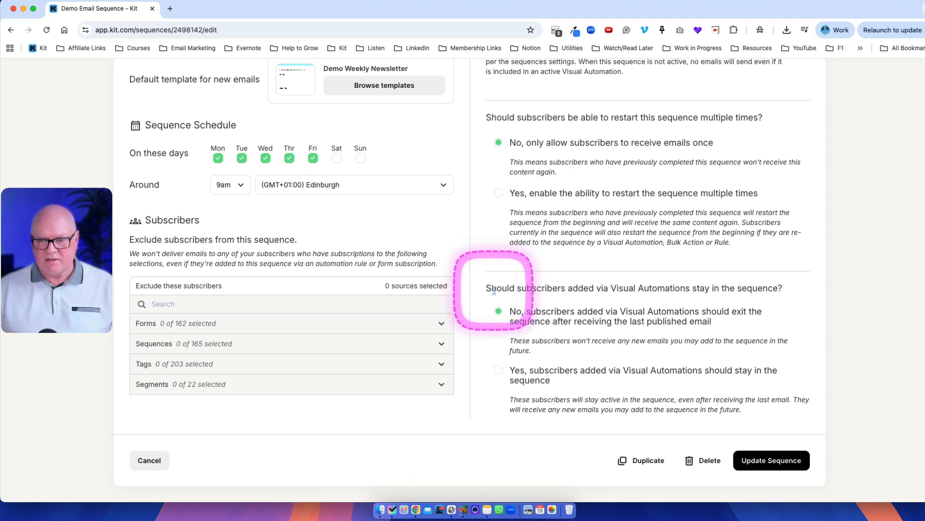
Step: Try keeping Visual Automation subscribers in the sequence, then switch back to having them exit after the last published email
{"action": "left_click_drag", "start_coordinate": [502, 288], "coordinate": [784, 287]}
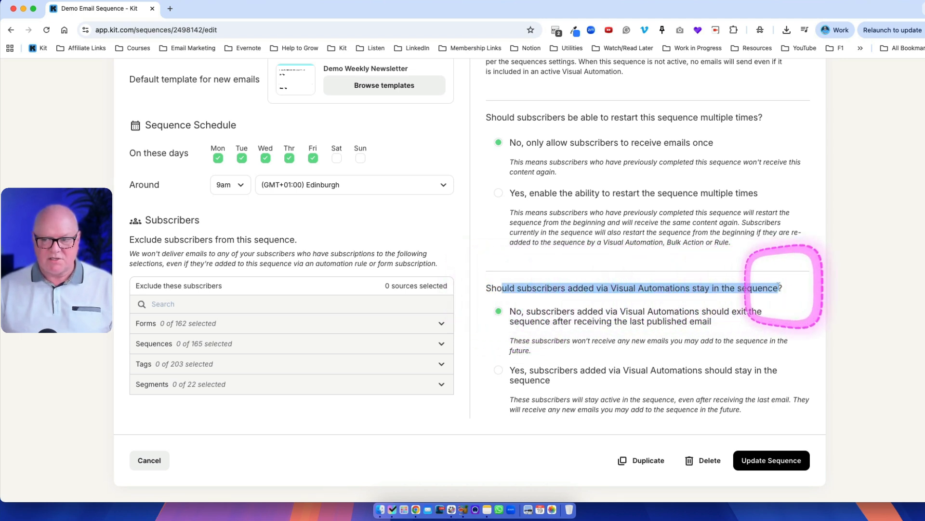
{"action": "left_click", "coordinate": [788, 289]}
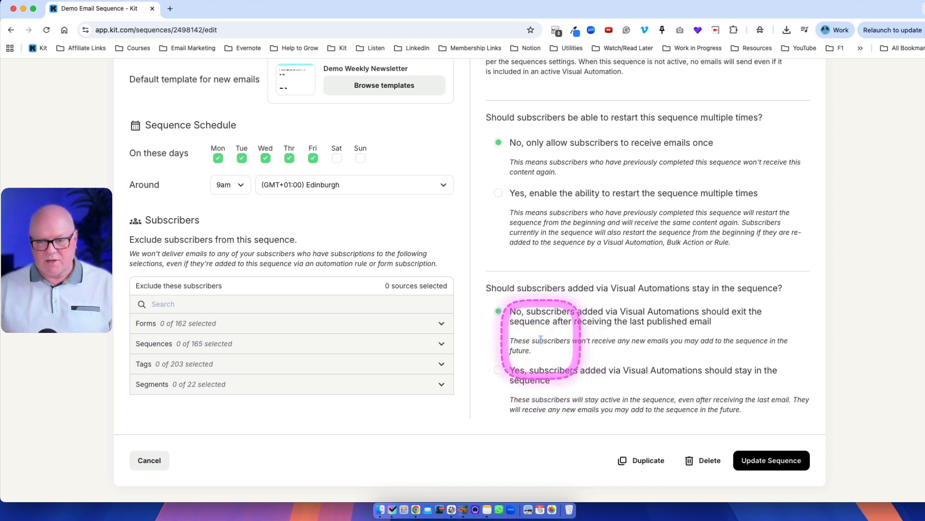
{"action": "left_click", "coordinate": [499, 371]}
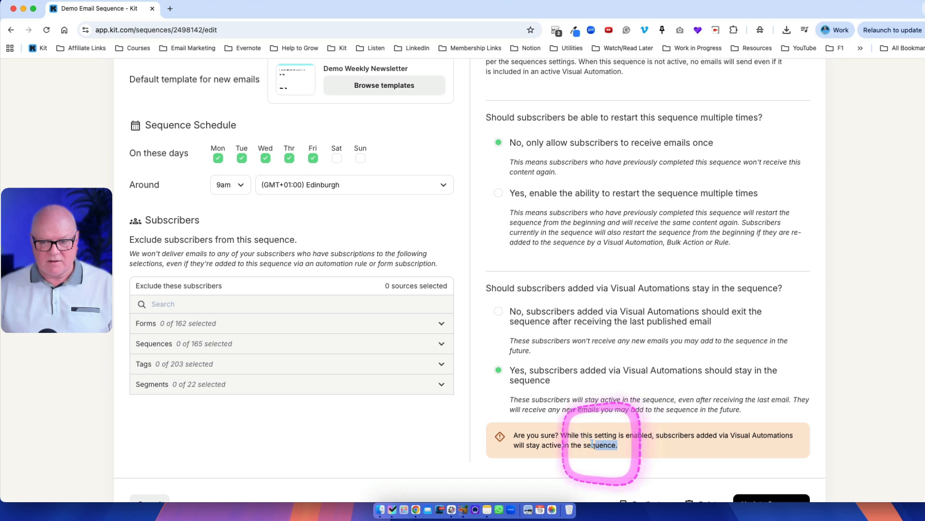
{"action": "left_click_drag", "start_coordinate": [618, 445], "coordinate": [514, 435]}
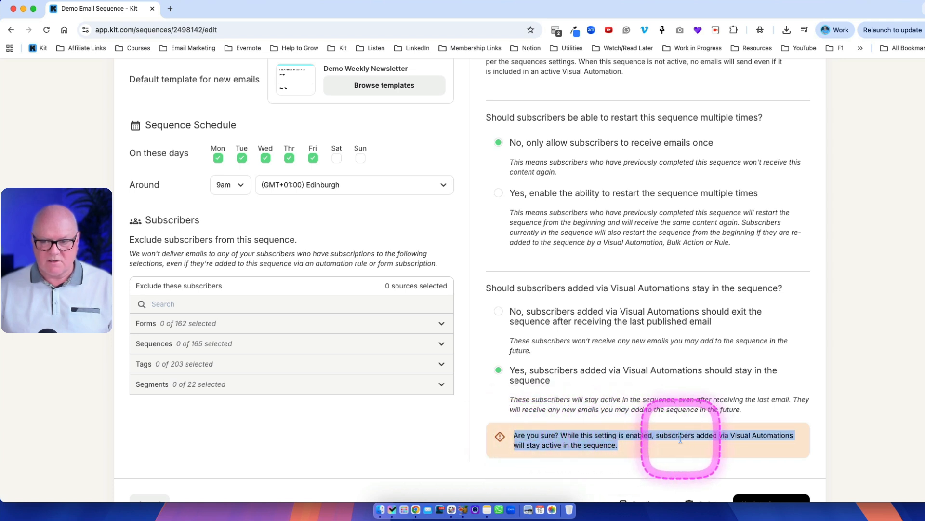
{"action": "left_click", "coordinate": [511, 312]}
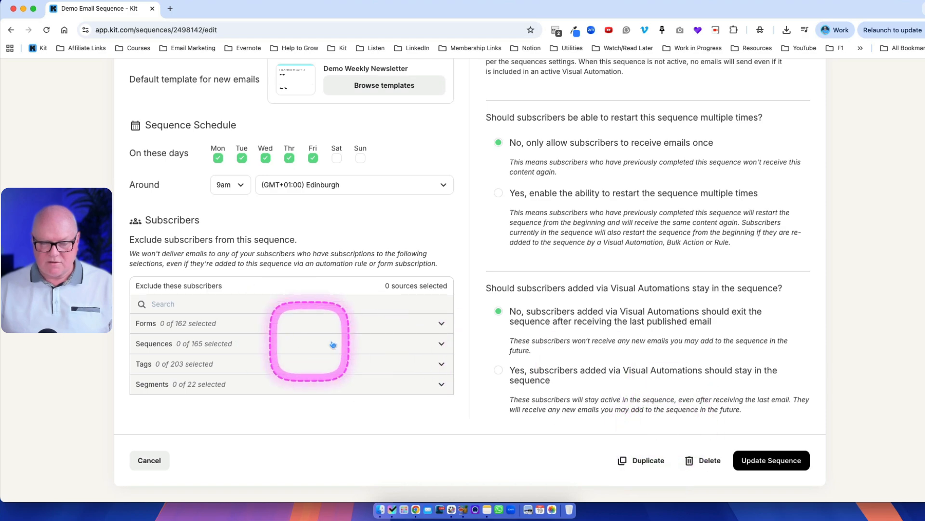
Step: Save the updated sequence settings
{"action": "scroll", "coordinate": [458, 255], "scroll_direction": "up", "scroll_amount": 5}
{"action": "scroll", "coordinate": [484, 275], "scroll_direction": "down", "scroll_amount": 5}
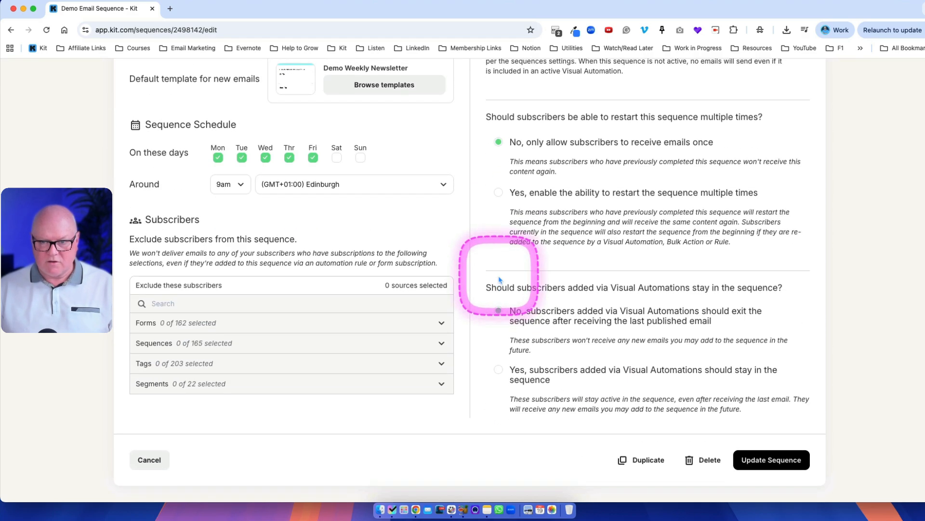
{"action": "scroll", "coordinate": [496, 279], "scroll_direction": "up", "scroll_amount": 5}
{"action": "scroll", "coordinate": [499, 280], "scroll_direction": "down", "scroll_amount": 5}
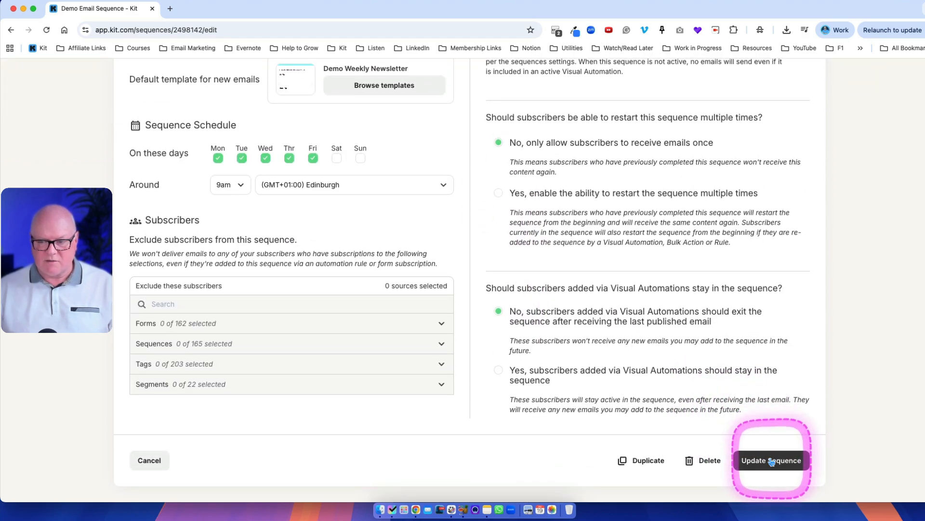
{"action": "left_click", "coordinate": [772, 461]}
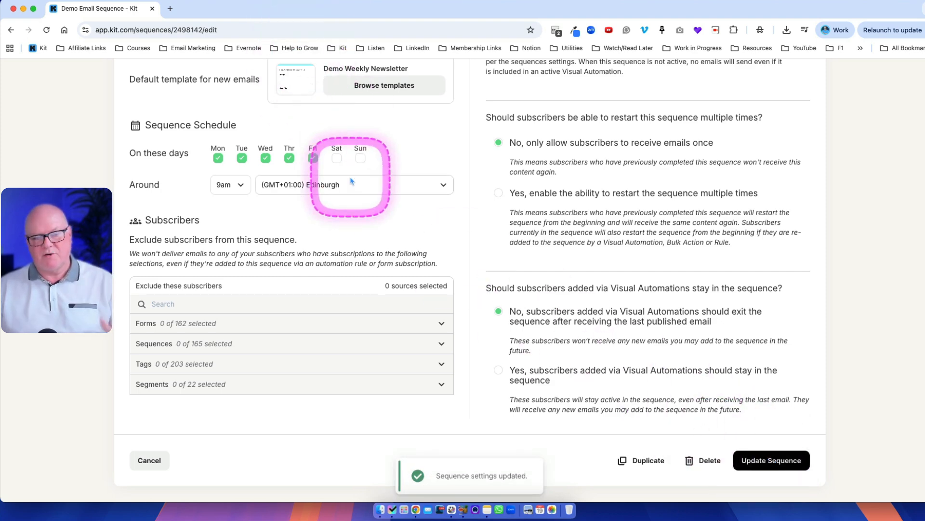
{"action": "scroll", "coordinate": [355, 182], "scroll_direction": "up", "scroll_amount": 5}
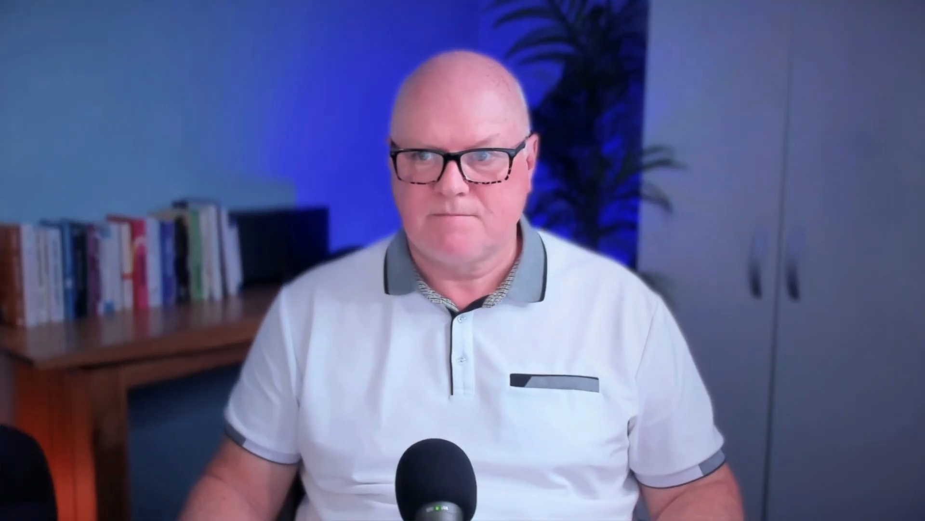